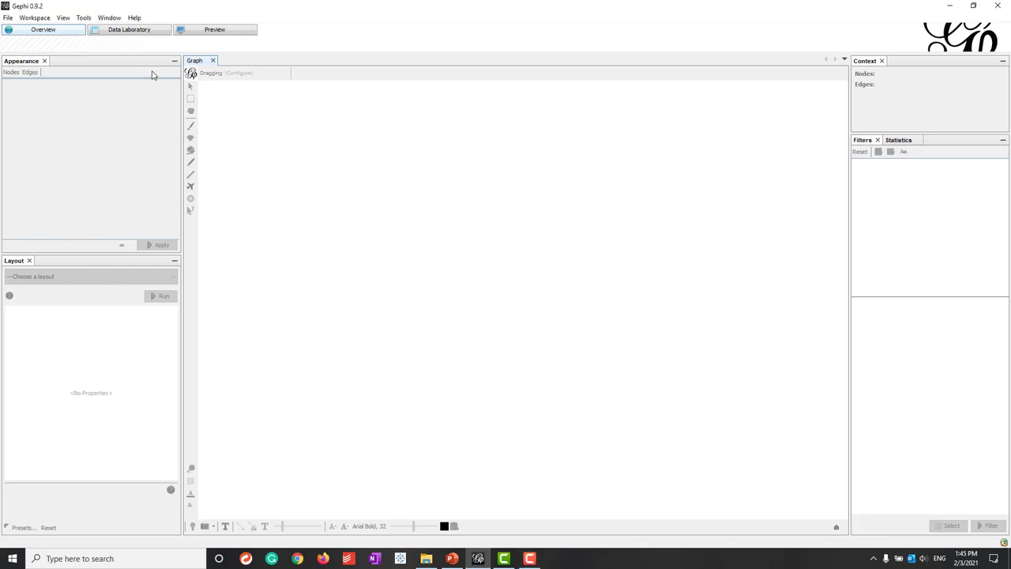
Look over the empty Data Laboratory table, then switch to the empty Preview workspace.
{"action": "left_click", "coordinate": [134, 33]}
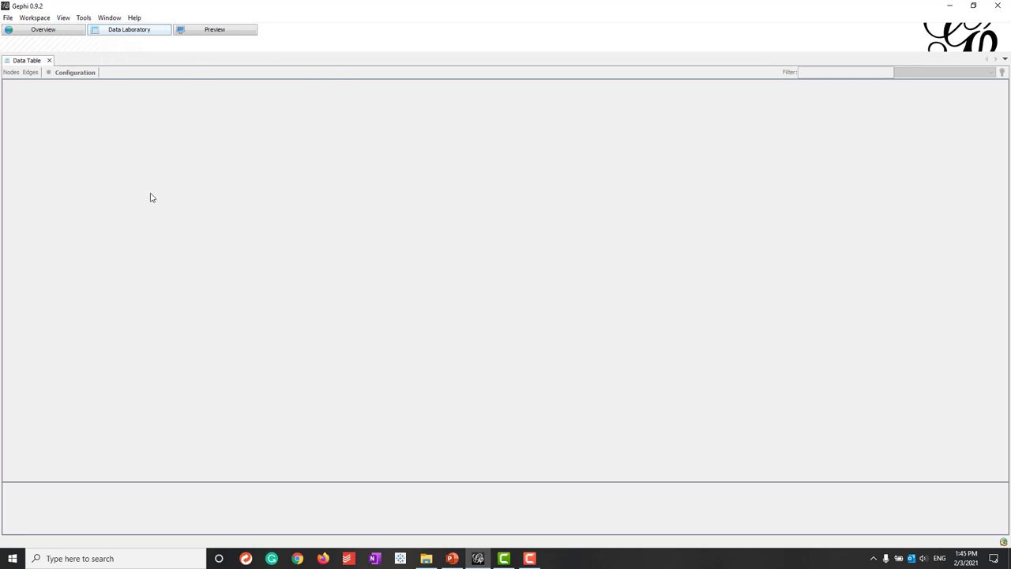
{"action": "left_click", "coordinate": [203, 33]}
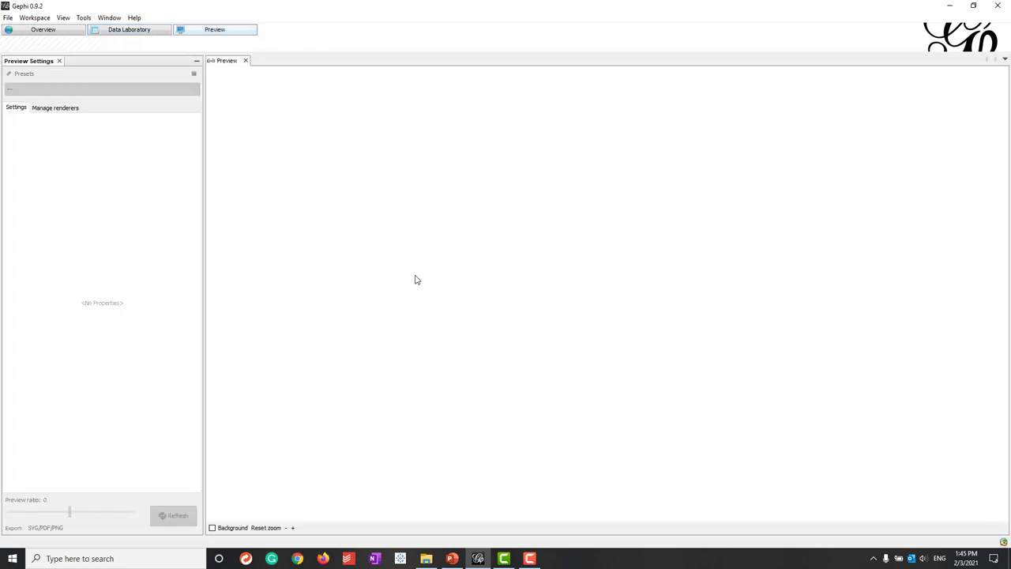
Back in Overview, create a new empty project and show the Statistics list.
{"action": "left_click", "coordinate": [53, 32]}
{"action": "left_click", "coordinate": [7, 18]}
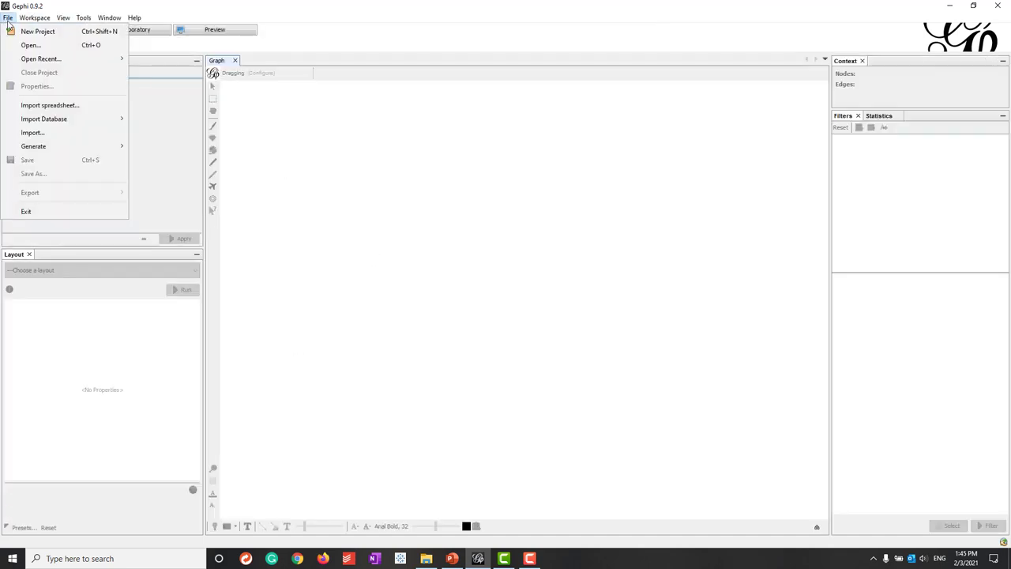
{"action": "left_click", "coordinate": [23, 30]}
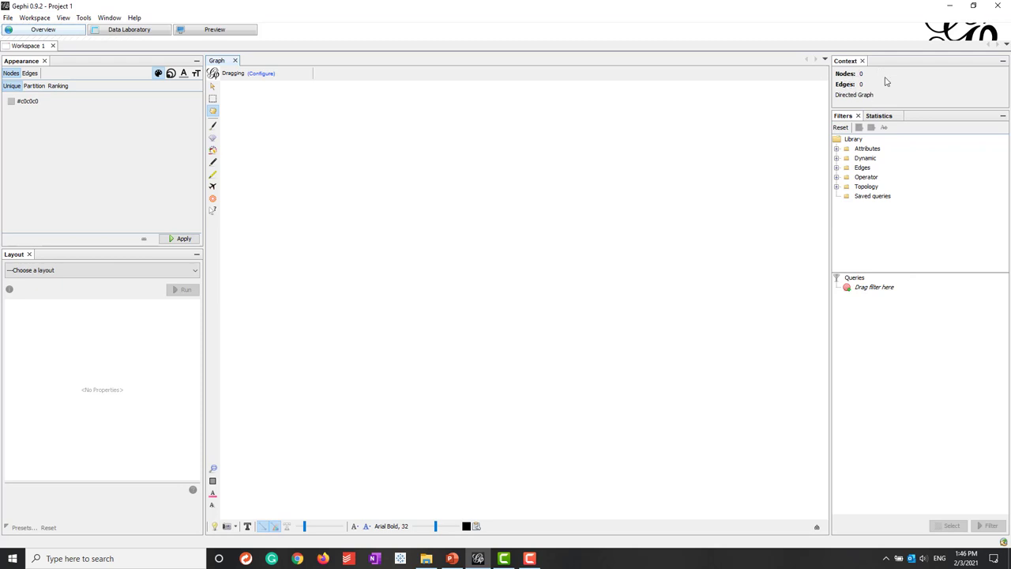
{"action": "left_click", "coordinate": [880, 117]}
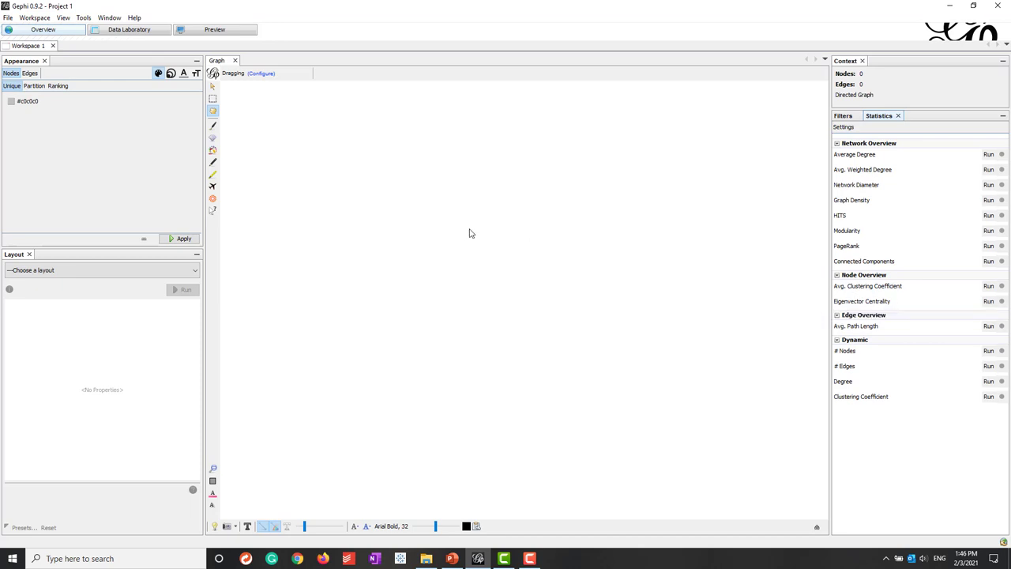
In Data Laboratory, add the first two nodes, labelled a and b.
{"action": "left_click", "coordinate": [125, 35]}
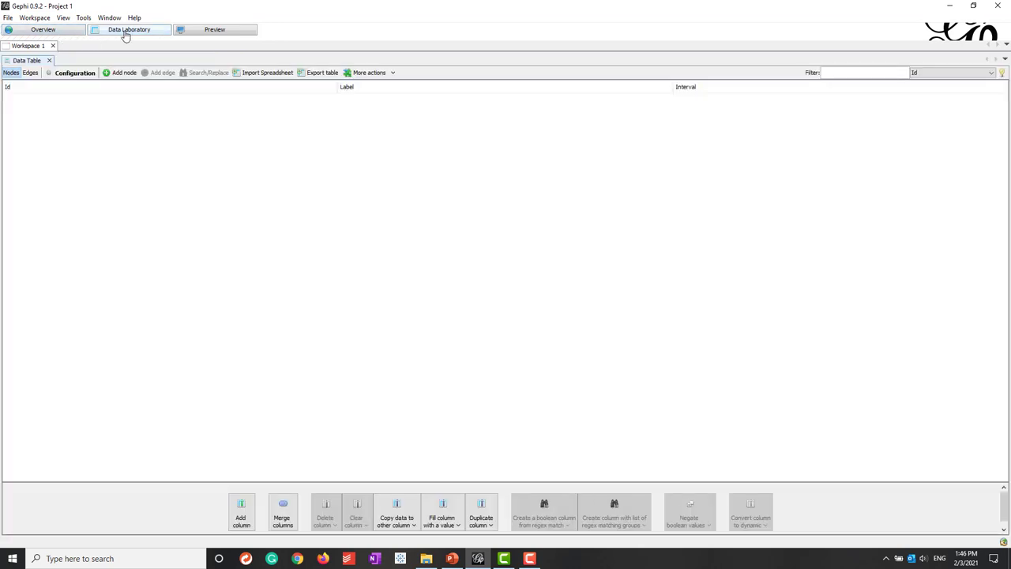
{"action": "left_click", "coordinate": [119, 73]}
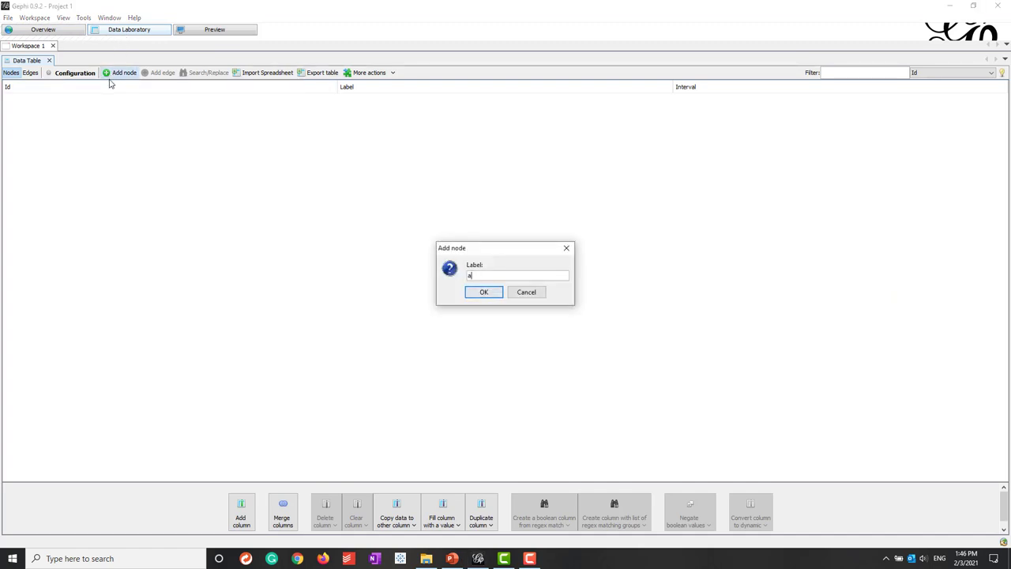
{"action": "left_click", "coordinate": [476, 293]}
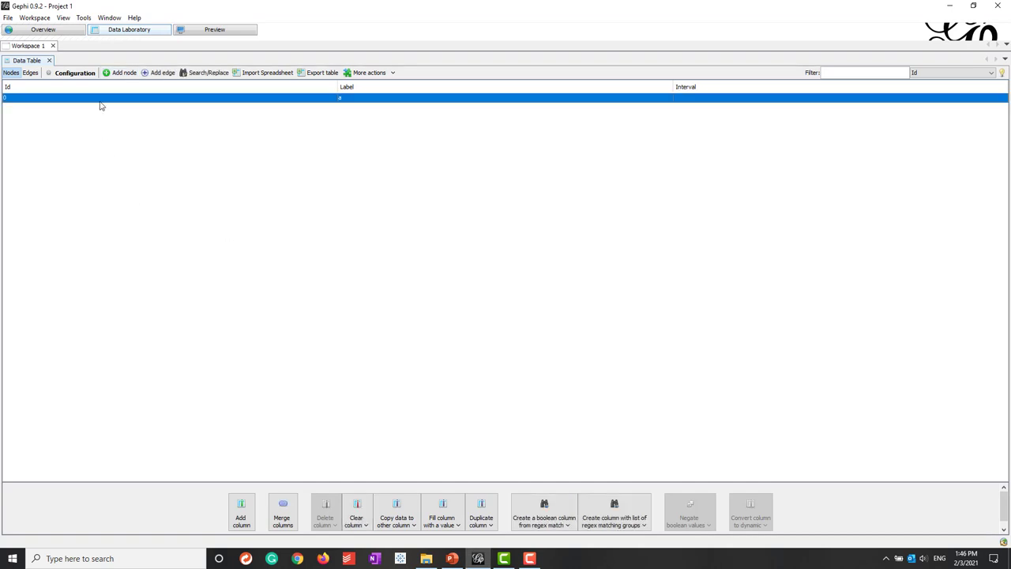
{"action": "left_click", "coordinate": [113, 73]}
{"action": "type", "text": "b"}
{"action": "left_click", "coordinate": [481, 292]}
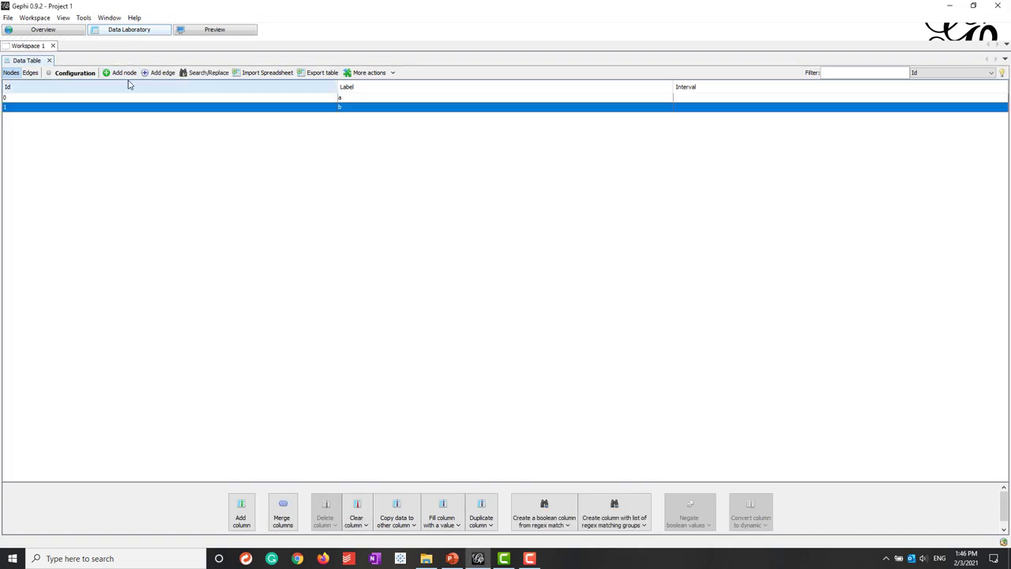
Add three more nodes labelled c, d and e.
{"action": "left_click", "coordinate": [125, 73]}
{"action": "type", "text": "c"}
{"action": "left_click", "coordinate": [483, 292]}
{"action": "left_click", "coordinate": [123, 77]}
{"action": "type", "text": "d"}
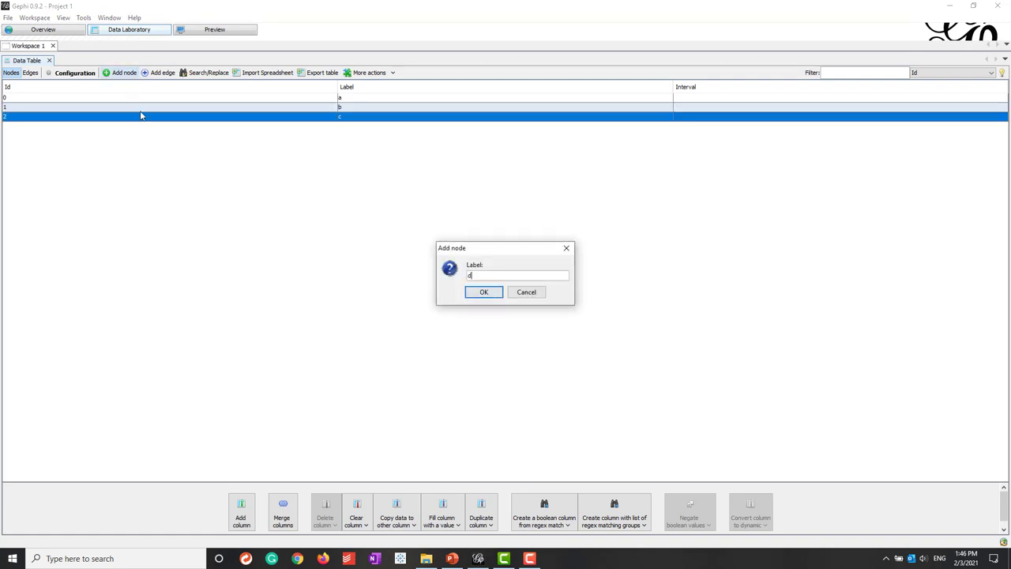
{"action": "left_click", "coordinate": [482, 291]}
{"action": "left_click", "coordinate": [119, 72]}
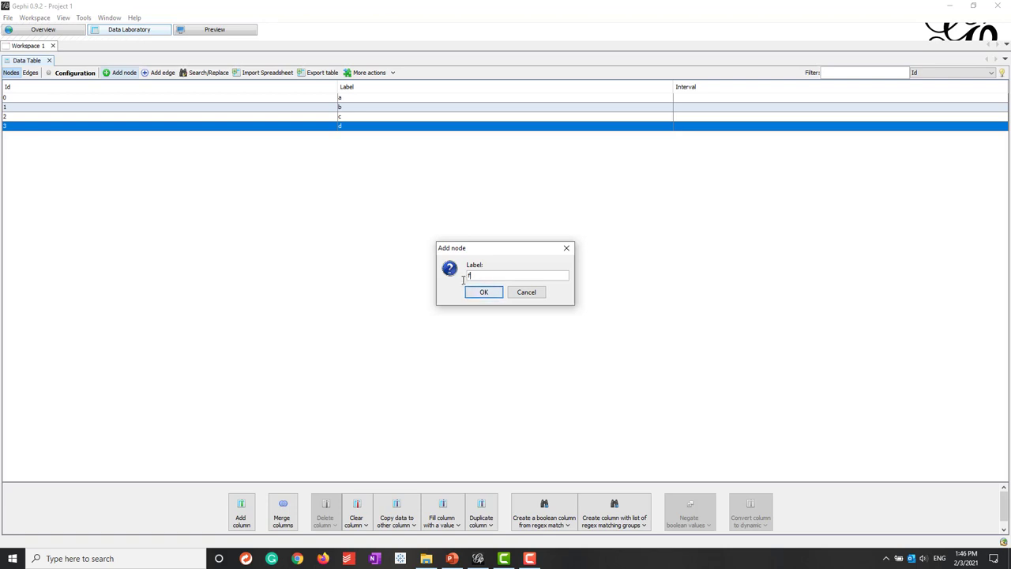
{"action": "key", "text": "BackSpace"}
{"action": "type", "text": "e"}
{"action": "left_click", "coordinate": [481, 293]}
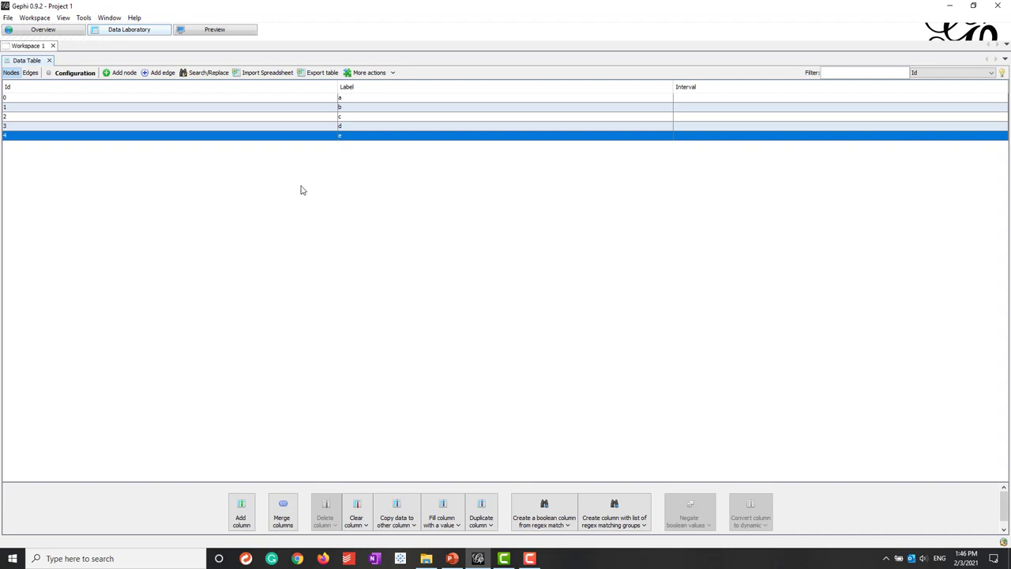
In the Edges table, add undirected edges a–b and a–c.
{"action": "left_click", "coordinate": [30, 72]}
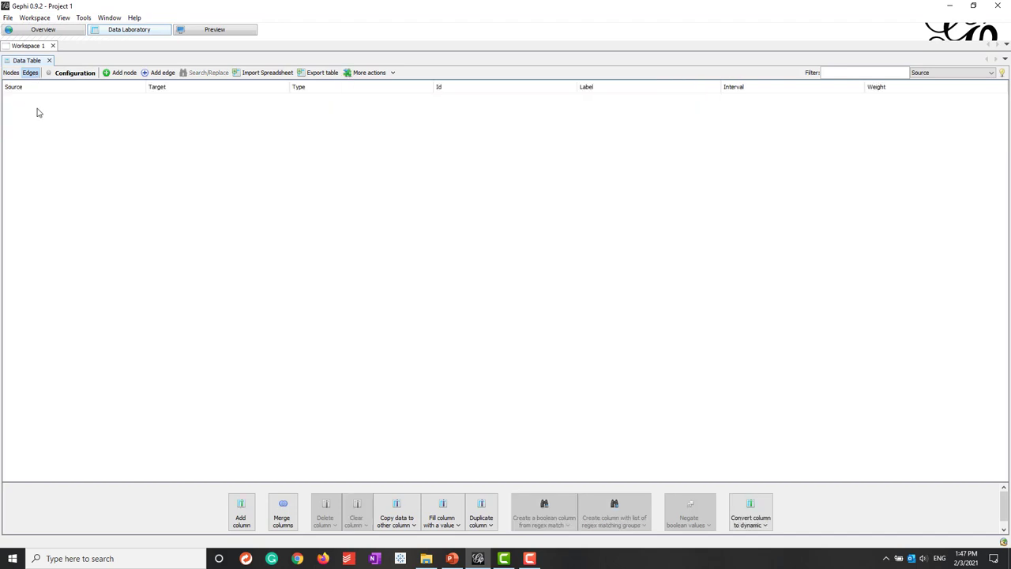
{"action": "left_click", "coordinate": [158, 72]}
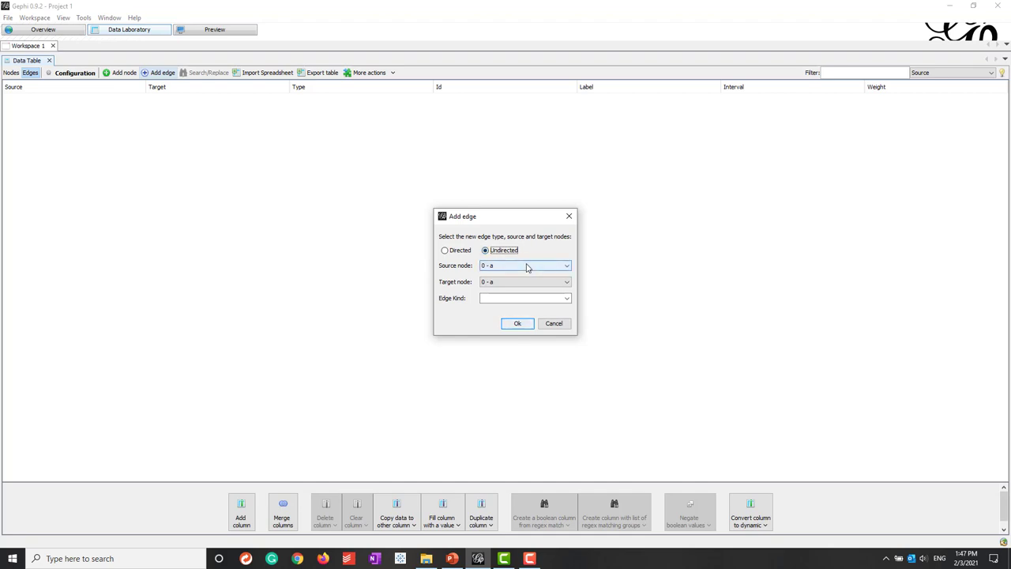
{"action": "left_click", "coordinate": [497, 282]}
{"action": "left_click", "coordinate": [506, 299]}
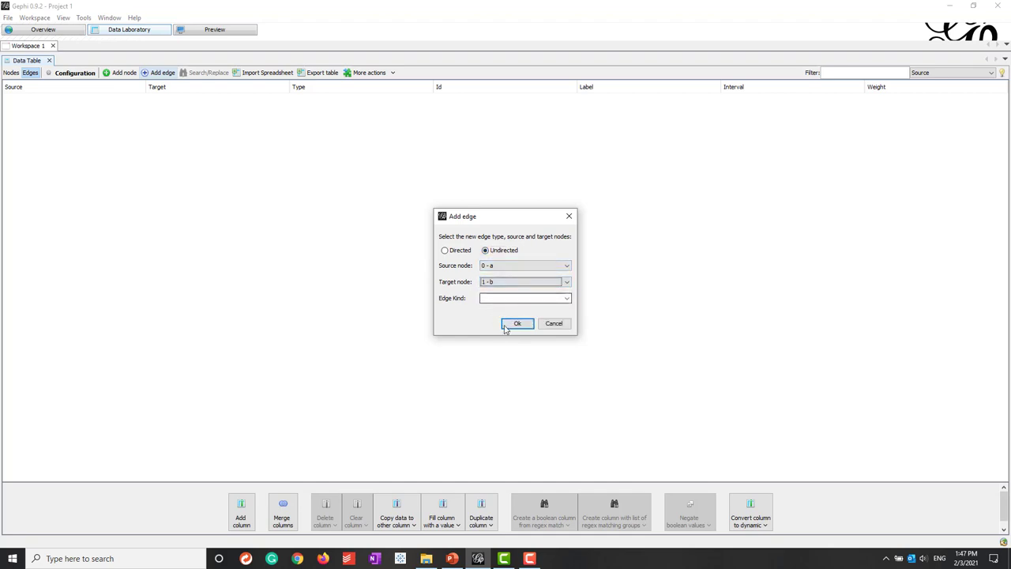
{"action": "left_click", "coordinate": [517, 323]}
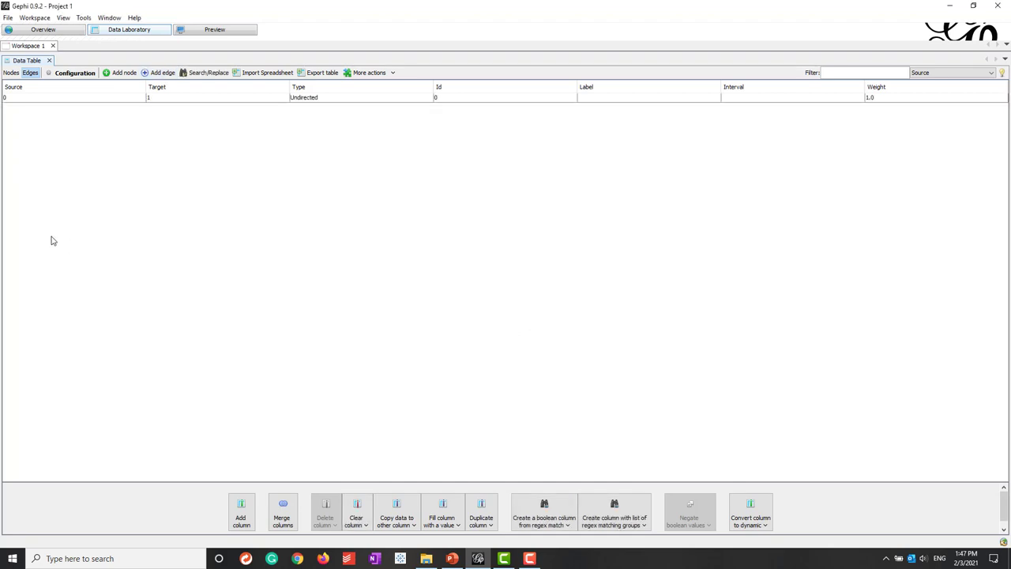
{"action": "left_click", "coordinate": [159, 72]}
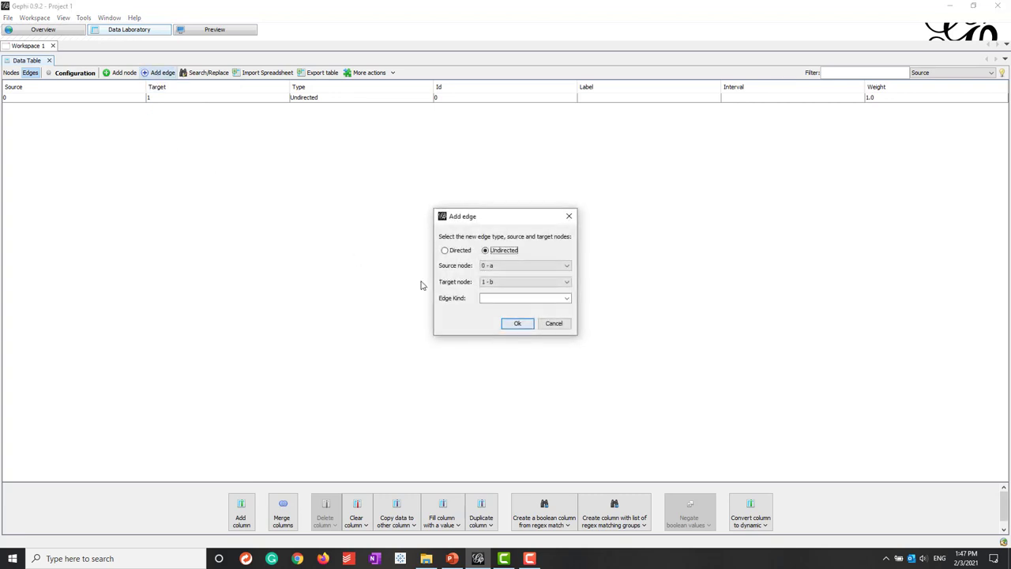
{"action": "left_click", "coordinate": [506, 283]}
{"action": "left_click", "coordinate": [504, 308]}
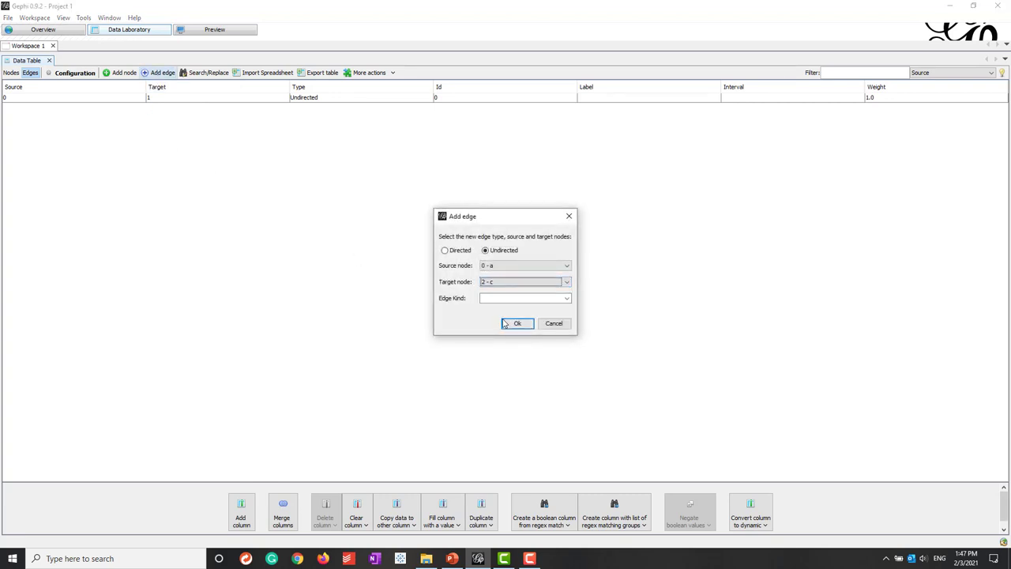
{"action": "left_click", "coordinate": [516, 323]}
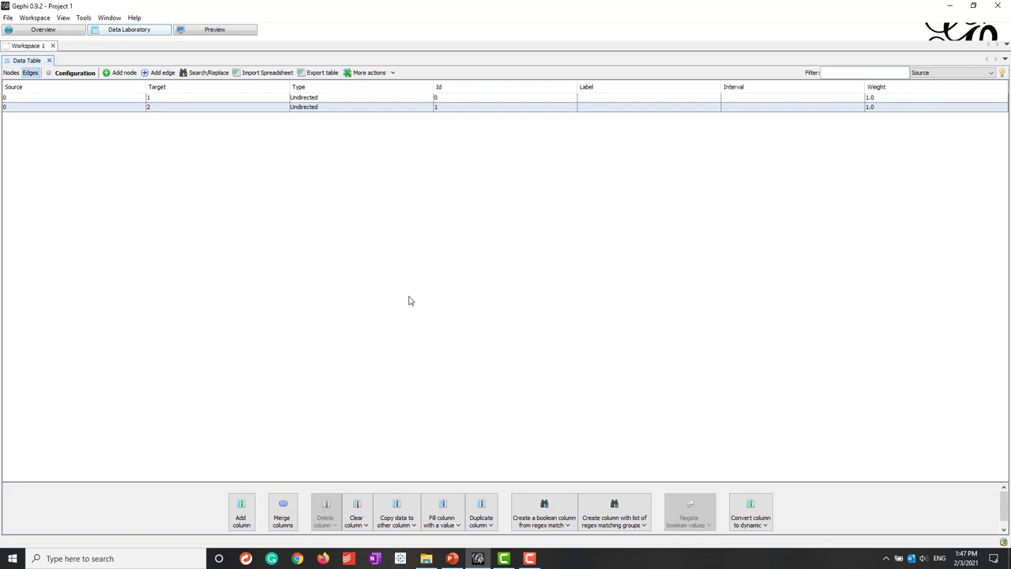
Add a directed edge from node d to node e.
{"action": "left_click", "coordinate": [161, 73]}
{"action": "left_click", "coordinate": [445, 251]}
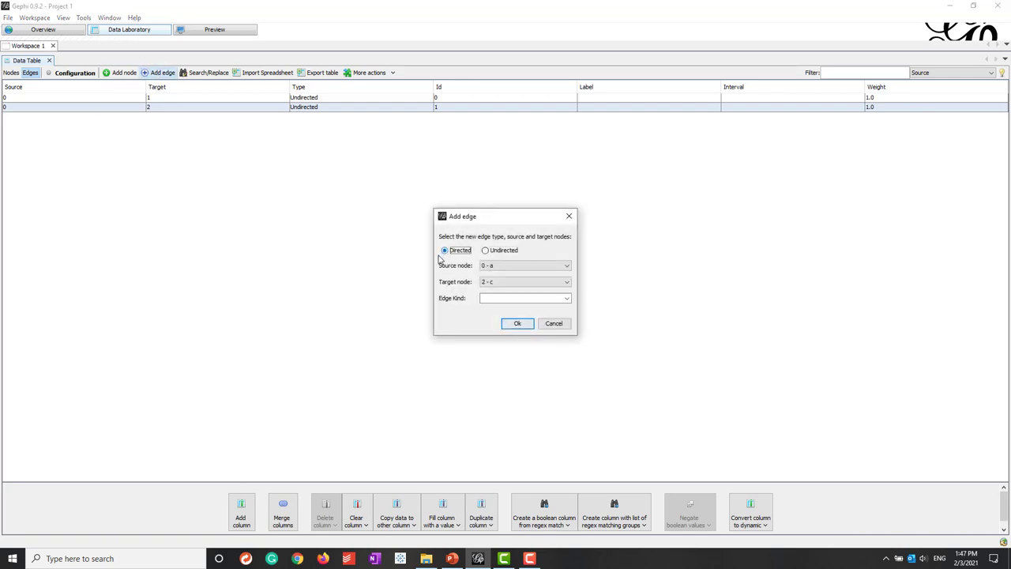
{"action": "left_click", "coordinate": [491, 266]}
{"action": "left_click", "coordinate": [498, 302]}
{"action": "left_click", "coordinate": [499, 287]}
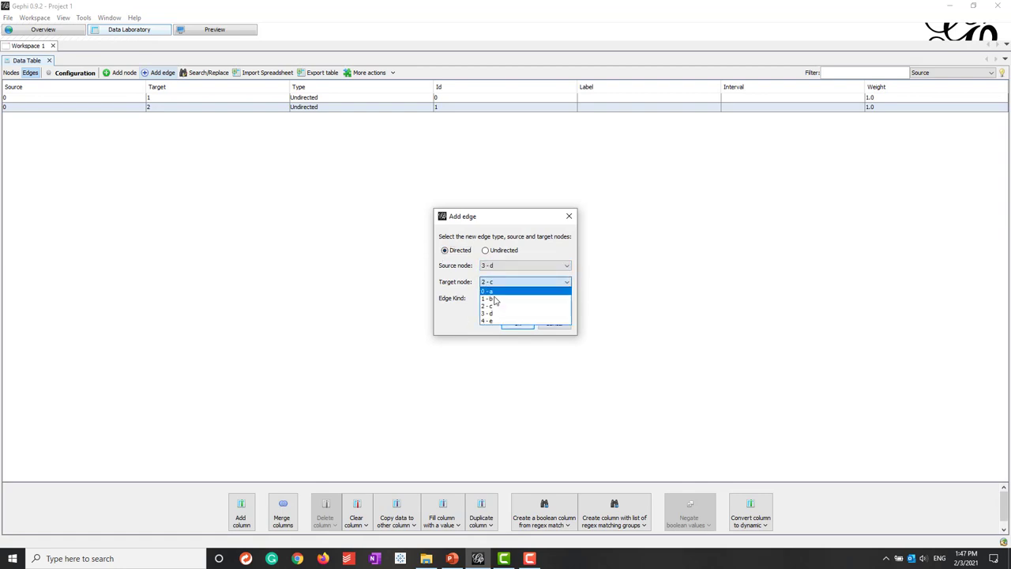
{"action": "left_click", "coordinate": [498, 324]}
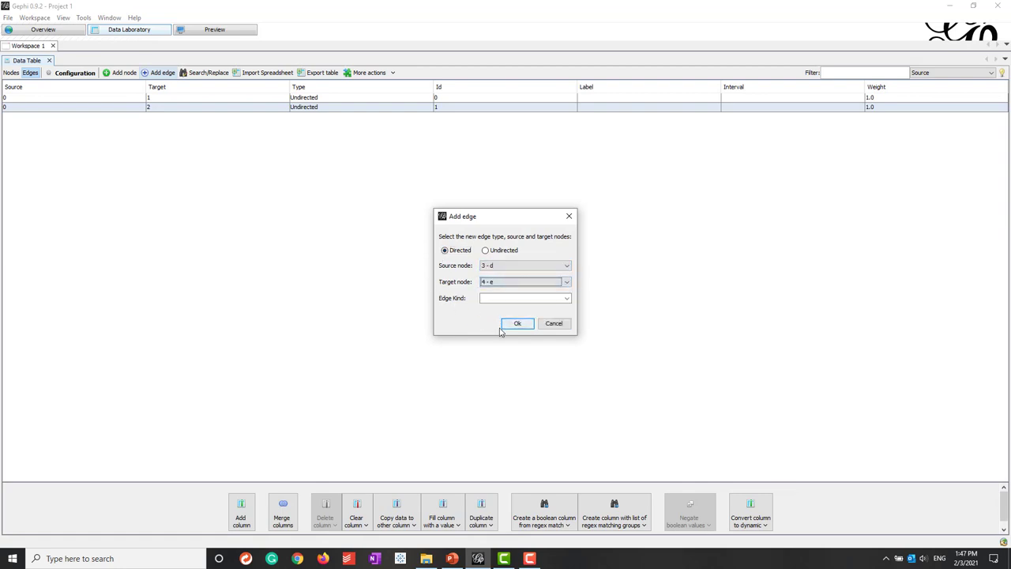
{"action": "left_click", "coordinate": [511, 325]}
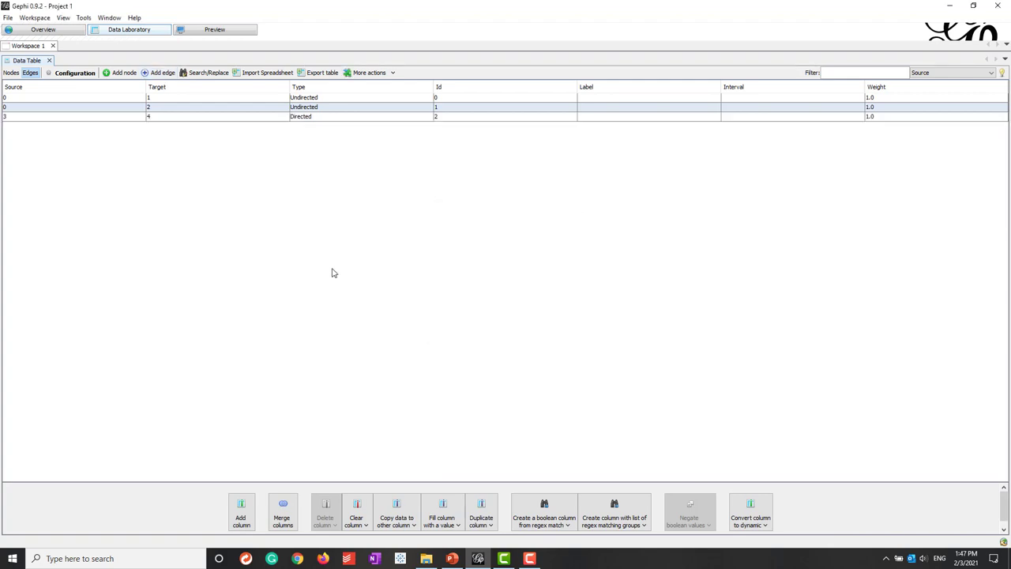
In Overview, drag the five nodes apart on the canvas.
{"action": "left_click", "coordinate": [44, 30]}
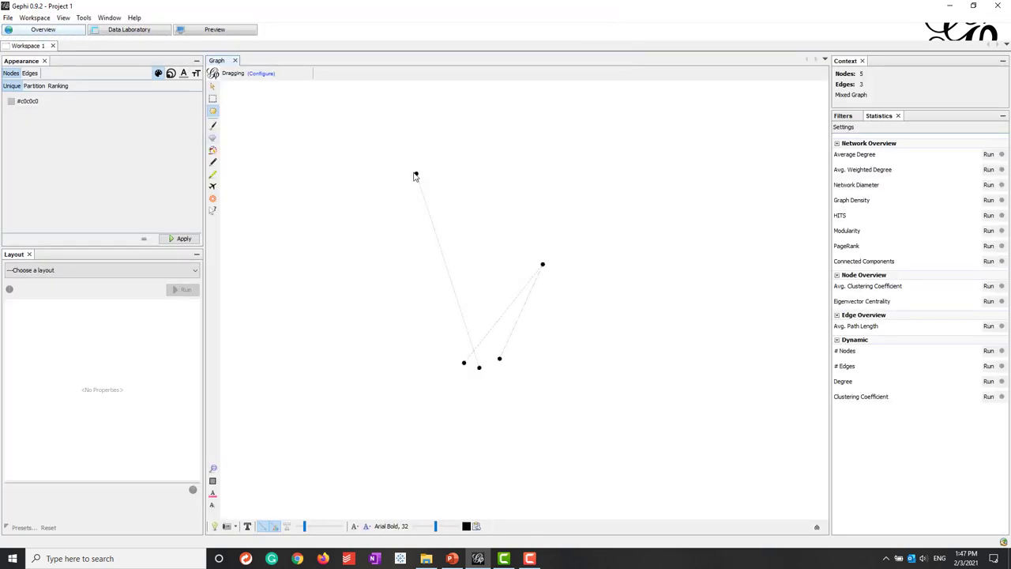
{"action": "left_click_drag", "start_coordinate": [417, 175], "coordinate": [456, 380]}
{"action": "left_click_drag", "start_coordinate": [465, 362], "coordinate": [469, 318]}
{"action": "left_click_drag", "start_coordinate": [501, 363], "coordinate": [543, 368]}
Colour all nodes pink #ff3da0.
{"action": "left_click", "coordinate": [11, 102]}
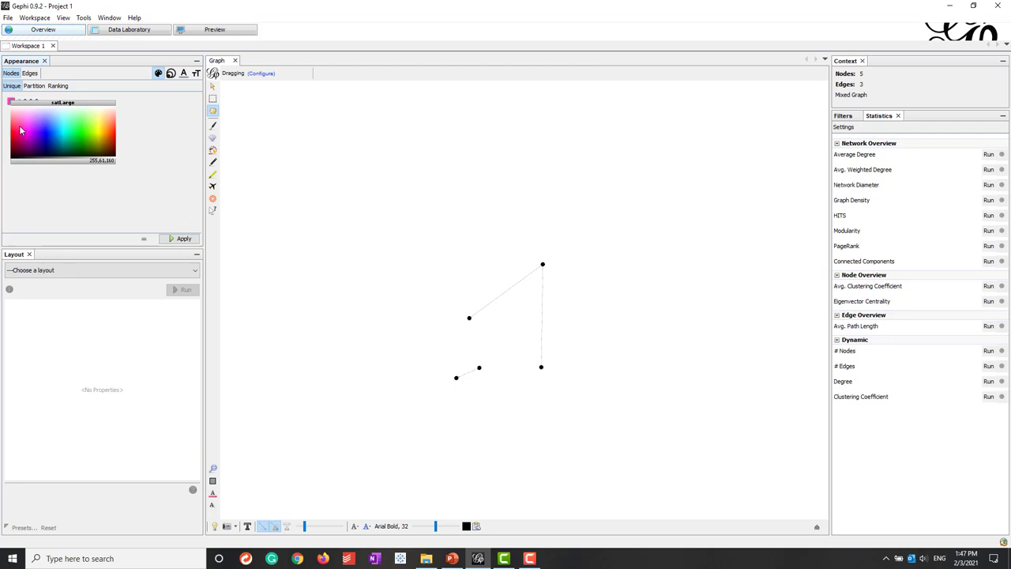
{"action": "left_click", "coordinate": [20, 131]}
{"action": "left_click", "coordinate": [170, 239]}
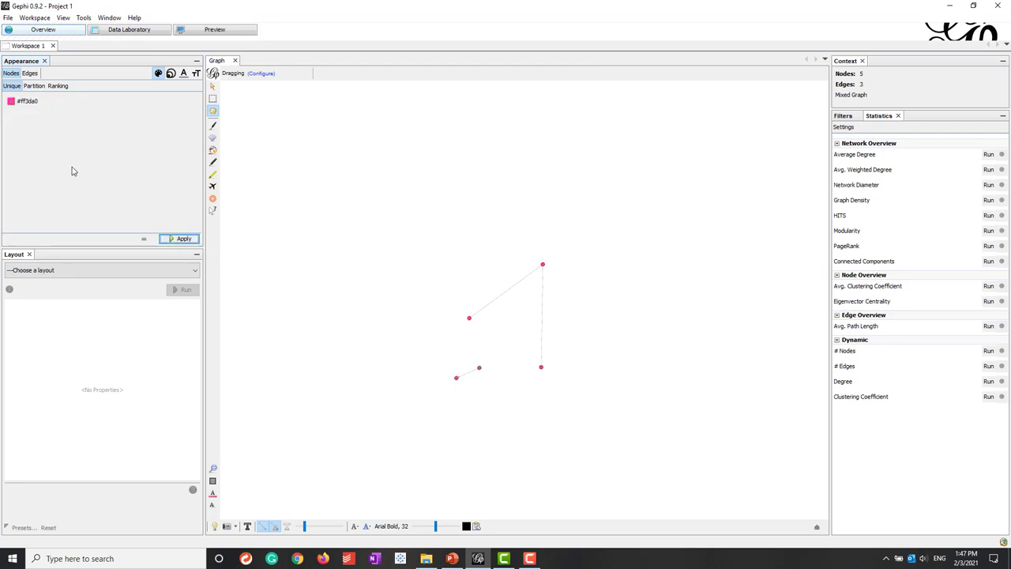
{"action": "left_click", "coordinate": [56, 86]}
Give all nodes a larger uniform size in the Size settings.
{"action": "left_click", "coordinate": [171, 73]}
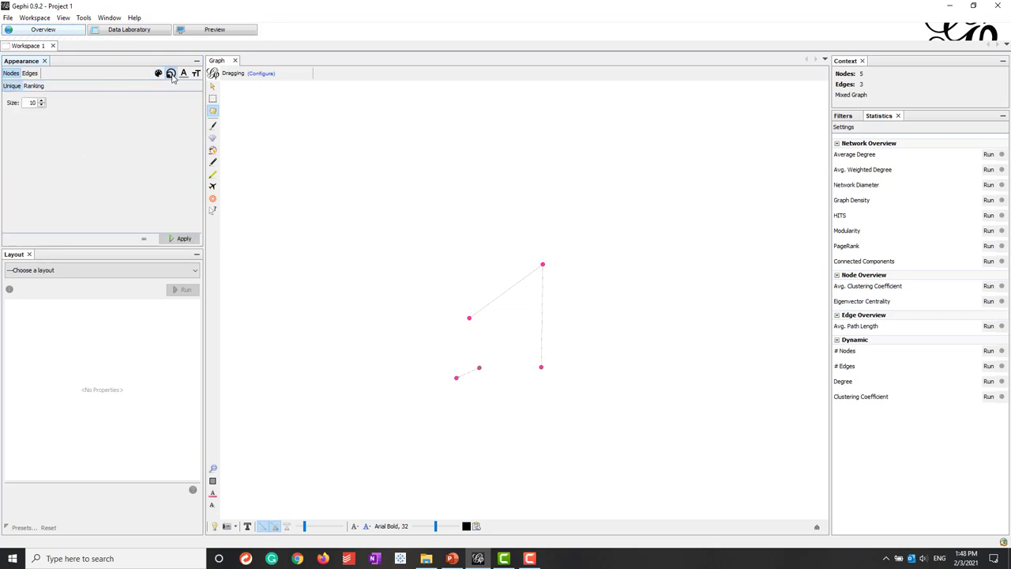
{"action": "double_click", "coordinate": [31, 102]}
{"action": "type", "text": "30"}
{"action": "left_click", "coordinate": [174, 238]}
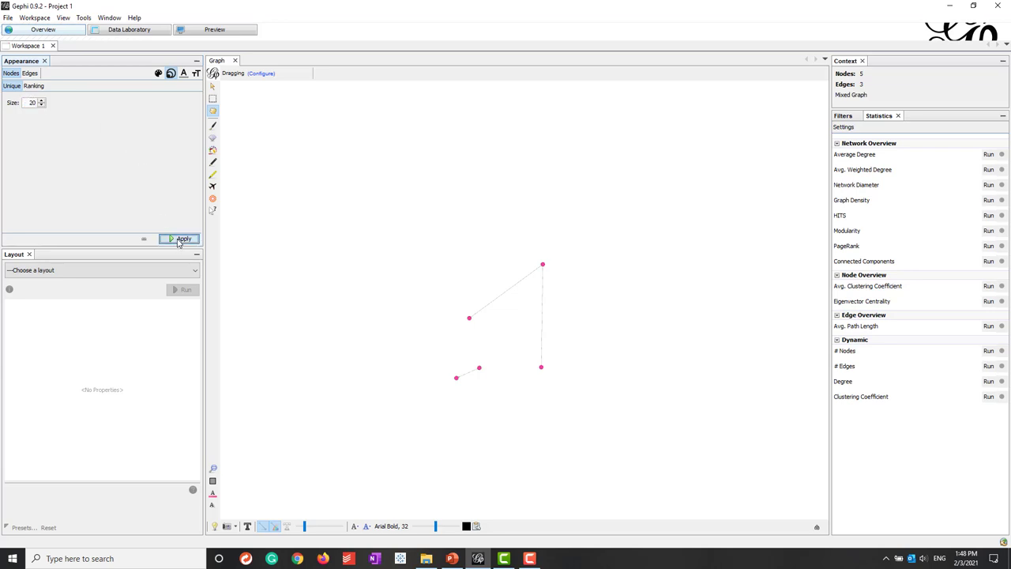
Show the node labels a–e and make them scale with node size.
{"action": "left_click", "coordinate": [247, 527]}
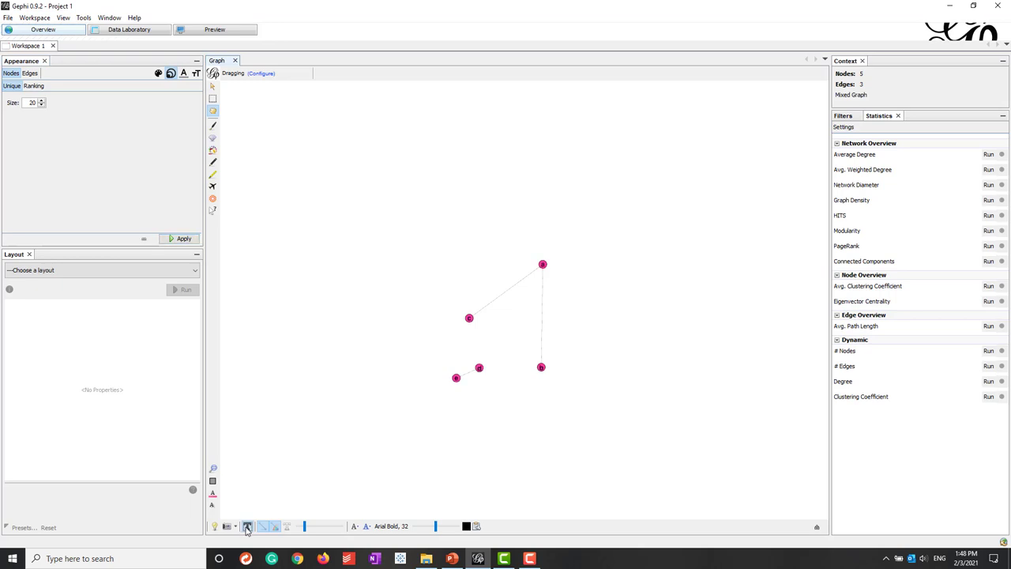
{"action": "left_click", "coordinate": [354, 526]}
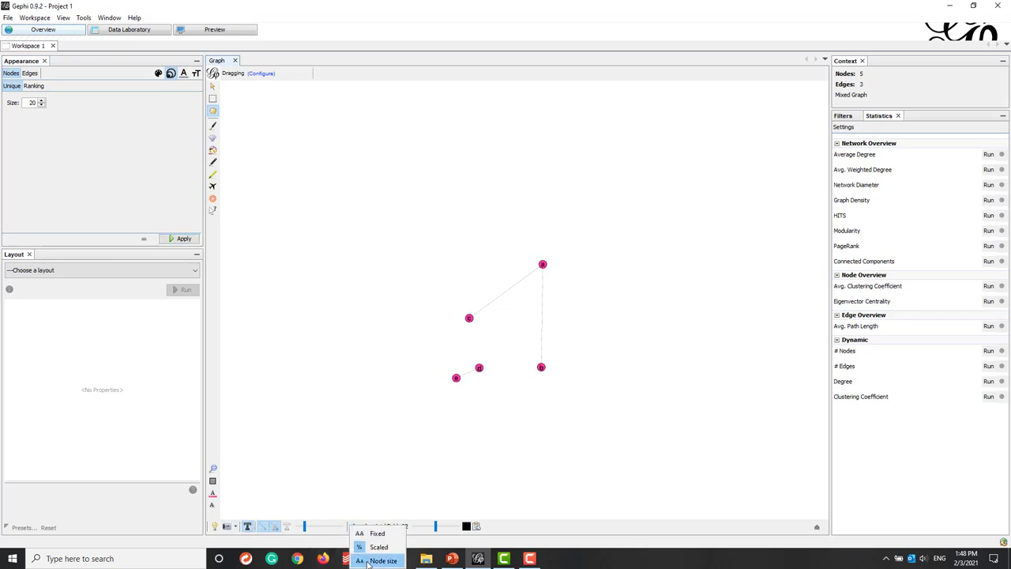
{"action": "left_click", "coordinate": [365, 558]}
Reposition nodes a, d and e so the graph is clearly spaced out.
{"action": "left_click_drag", "start_coordinate": [541, 266], "coordinate": [514, 321]}
{"action": "scroll", "coordinate": [514, 321], "scroll_direction": "up", "scroll_amount": 3}
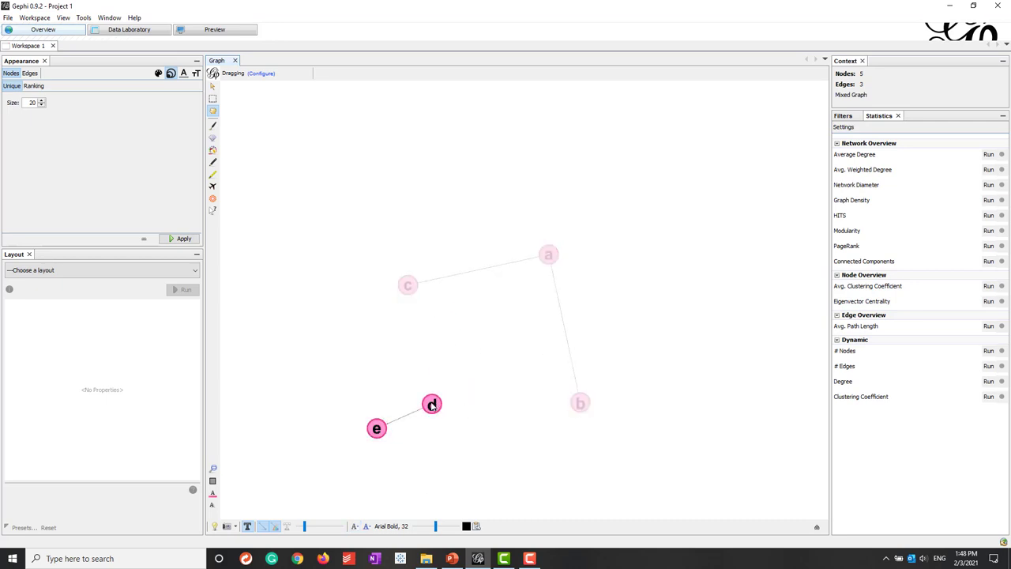
{"action": "left_click_drag", "start_coordinate": [467, 397], "coordinate": [493, 372]}
{"action": "left_click_drag", "start_coordinate": [380, 430], "coordinate": [391, 385]}
{"action": "scroll", "coordinate": [399, 383], "scroll_direction": "up", "scroll_amount": 2}
{"action": "scroll", "coordinate": [399, 382], "scroll_direction": "up", "scroll_amount": 1}
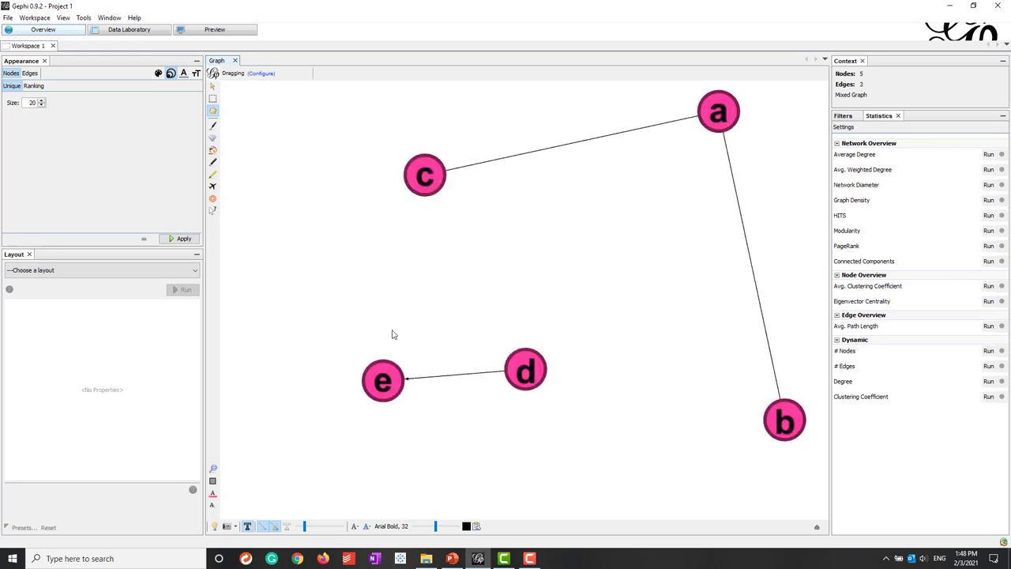
{"action": "scroll", "coordinate": [360, 369], "scroll_direction": "down", "scroll_amount": 3}
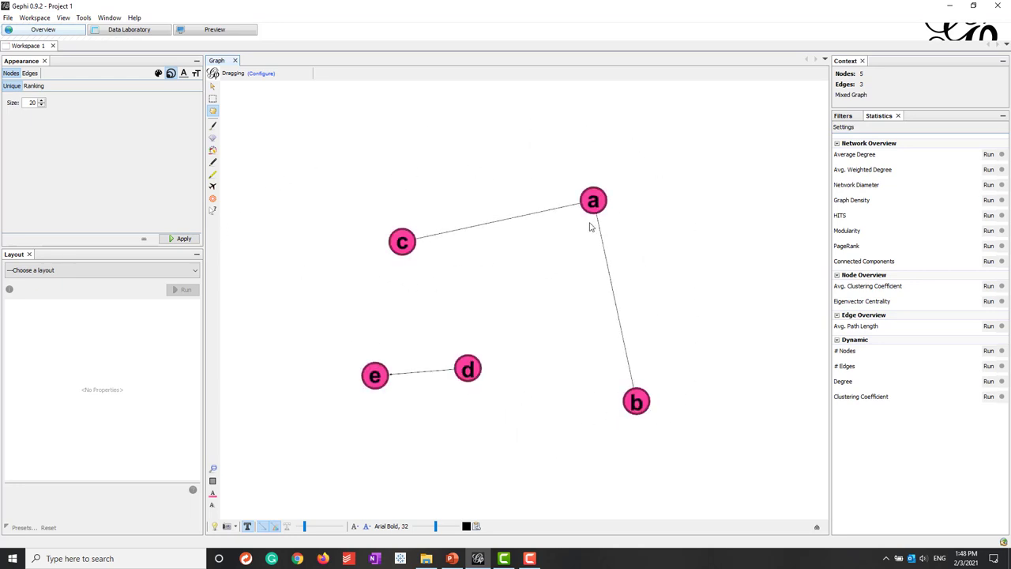
{"action": "left_click_drag", "start_coordinate": [471, 376], "coordinate": [525, 386]}
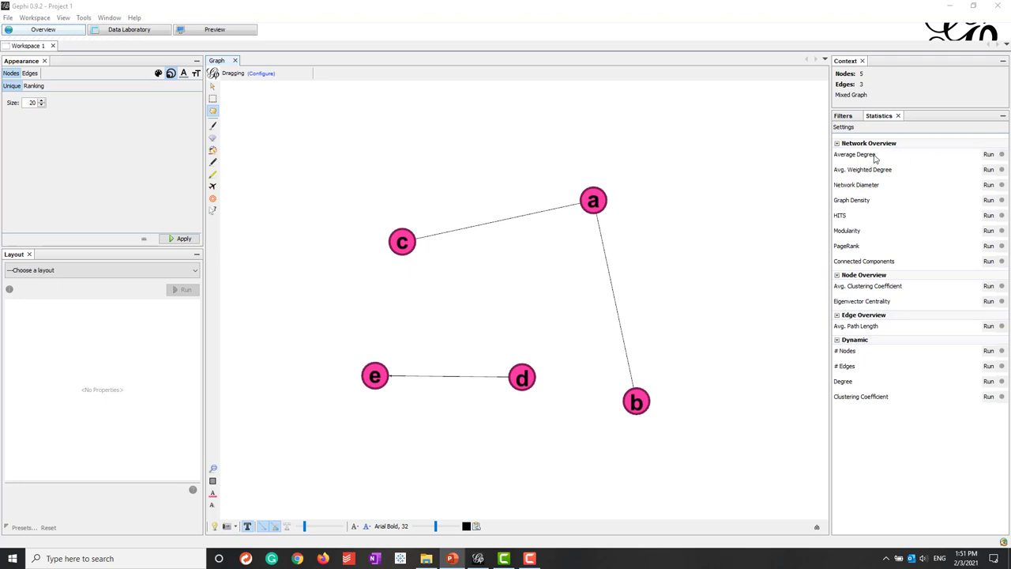
Run Average Degree, giving 1.2, and close the Degree Report.
{"action": "left_click", "coordinate": [992, 155]}
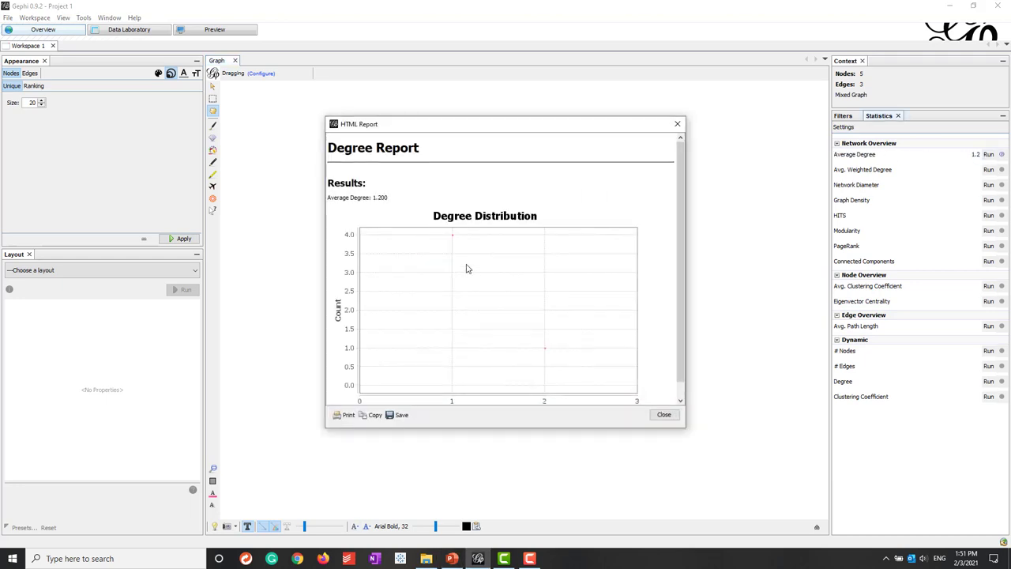
{"action": "scroll", "coordinate": [467, 268], "scroll_direction": "down", "scroll_amount": 1}
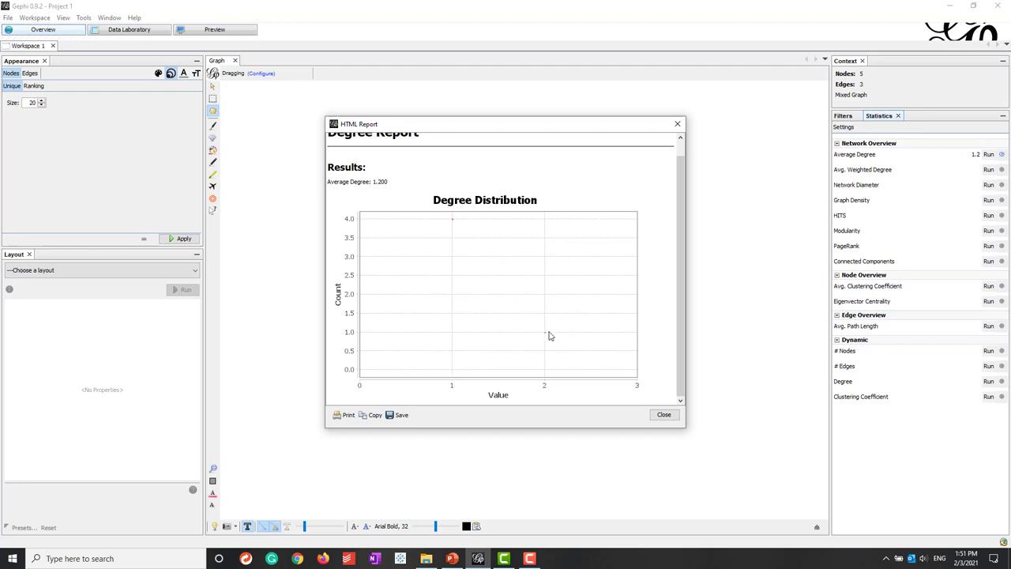
{"action": "left_click", "coordinate": [663, 415]}
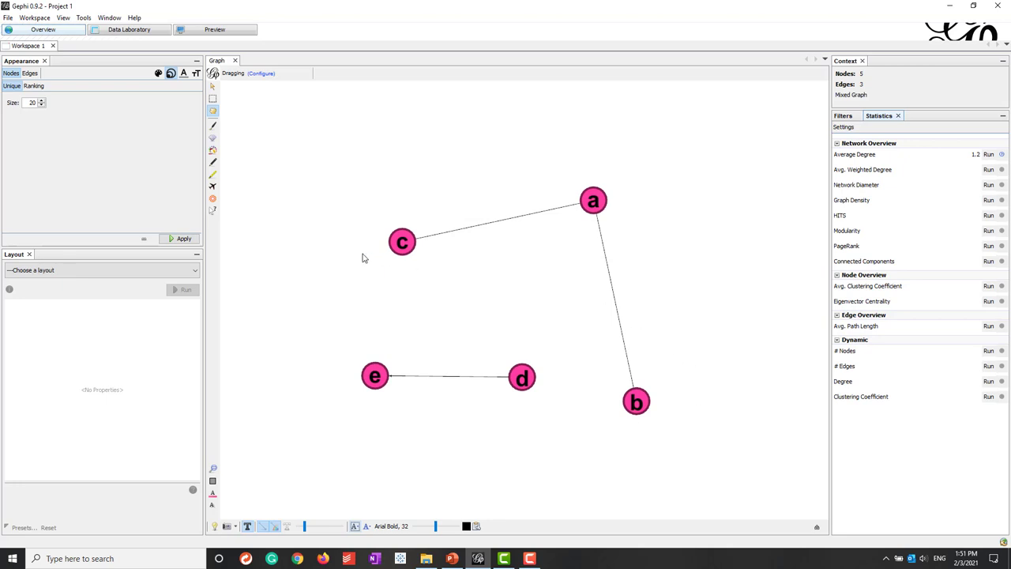
With the Edit tool, view properties of nodes c, a, e and d, checking Degree values.
{"action": "left_click", "coordinate": [212, 212]}
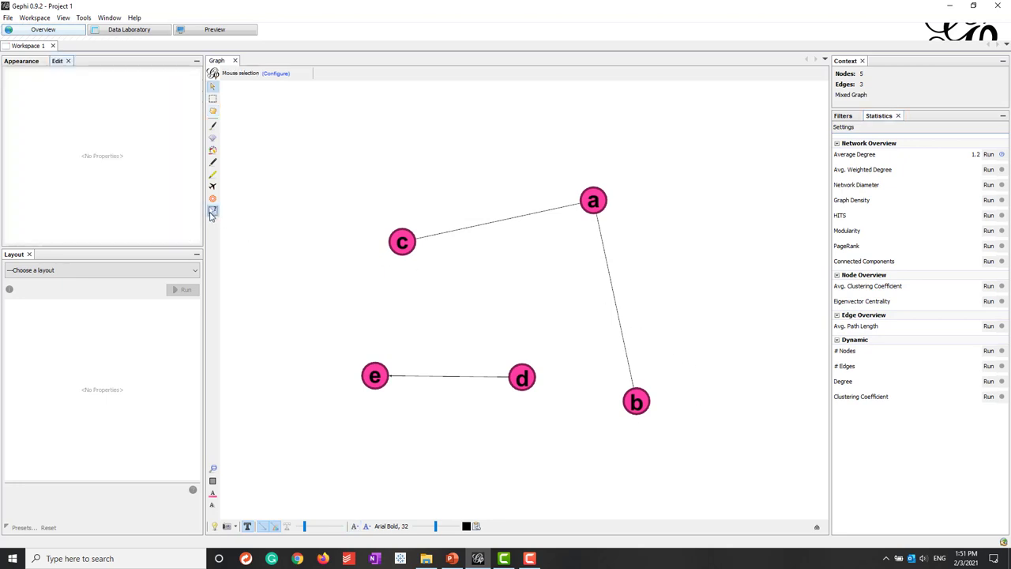
{"action": "left_click", "coordinate": [403, 244]}
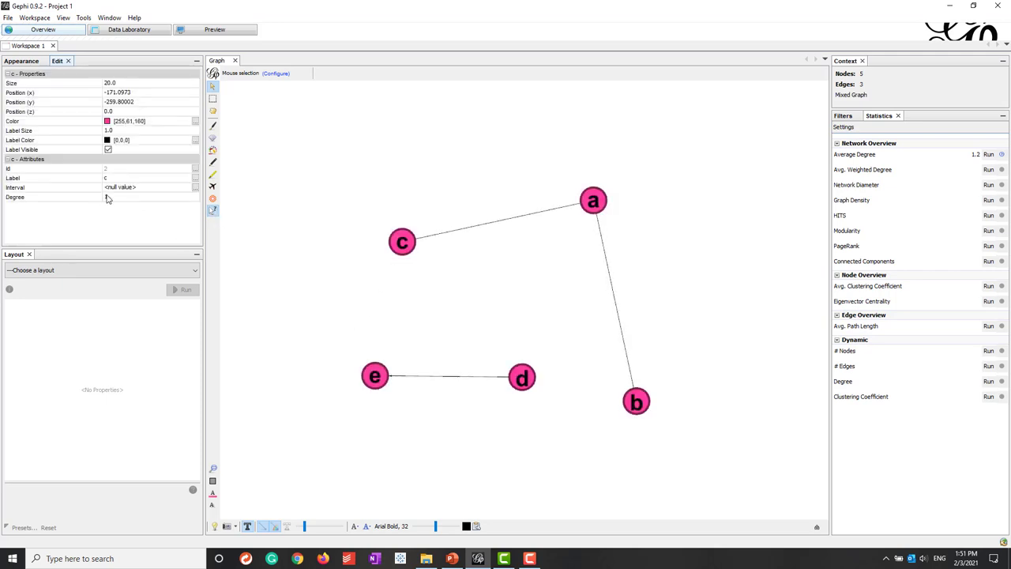
{"action": "left_click", "coordinate": [603, 206]}
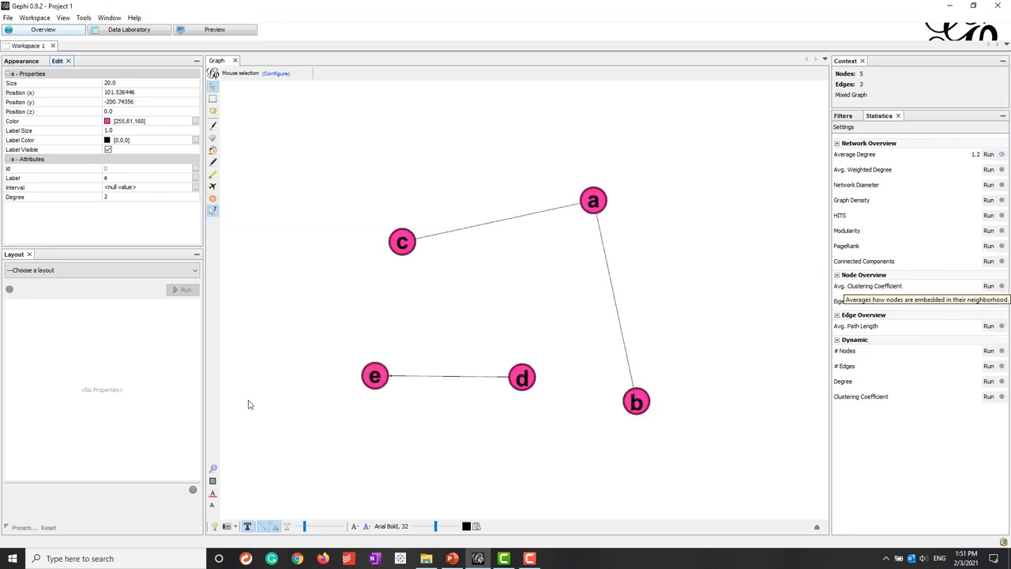
{"action": "left_click", "coordinate": [376, 379]}
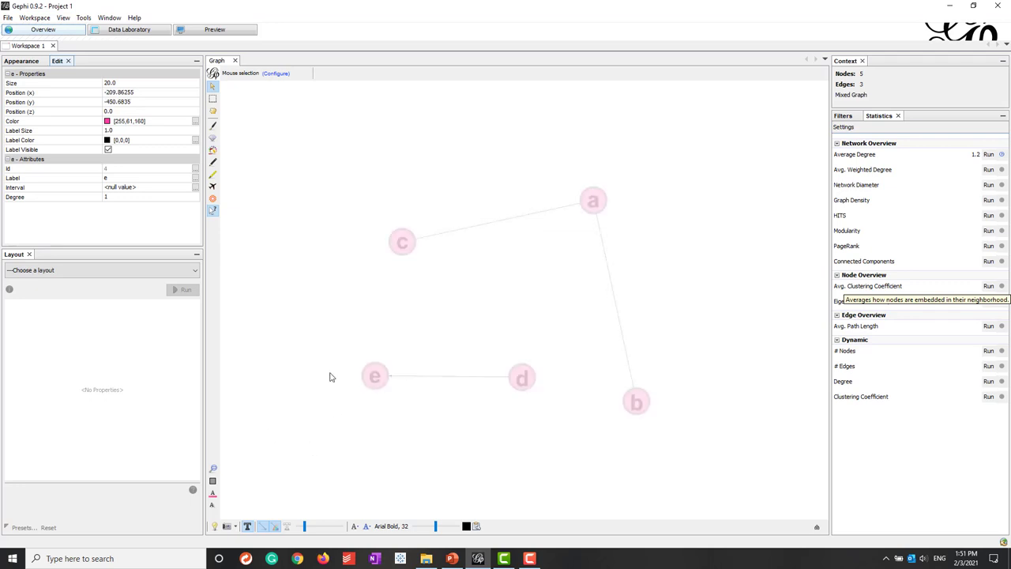
{"action": "left_click", "coordinate": [113, 198]}
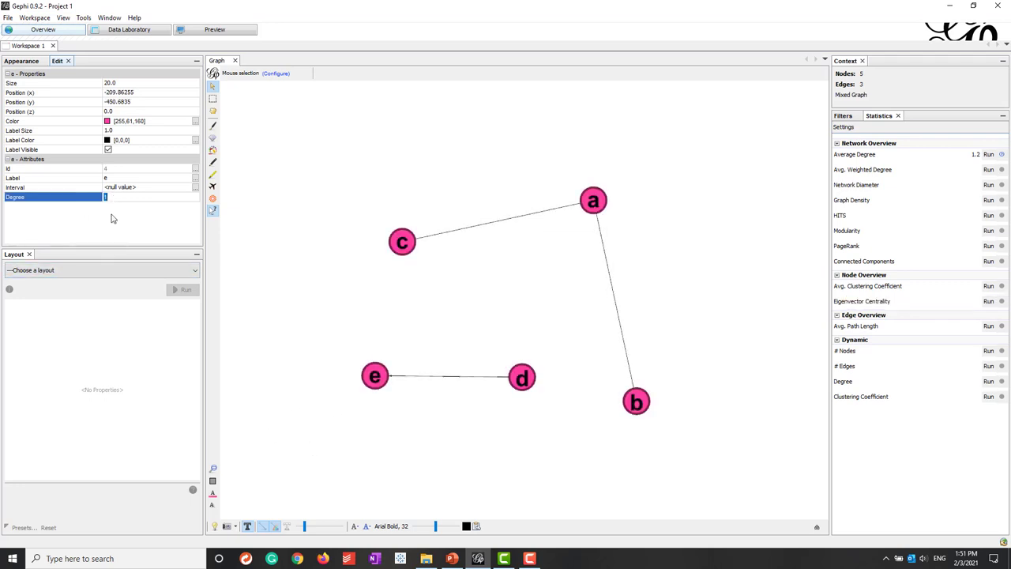
{"action": "left_click", "coordinate": [522, 379]}
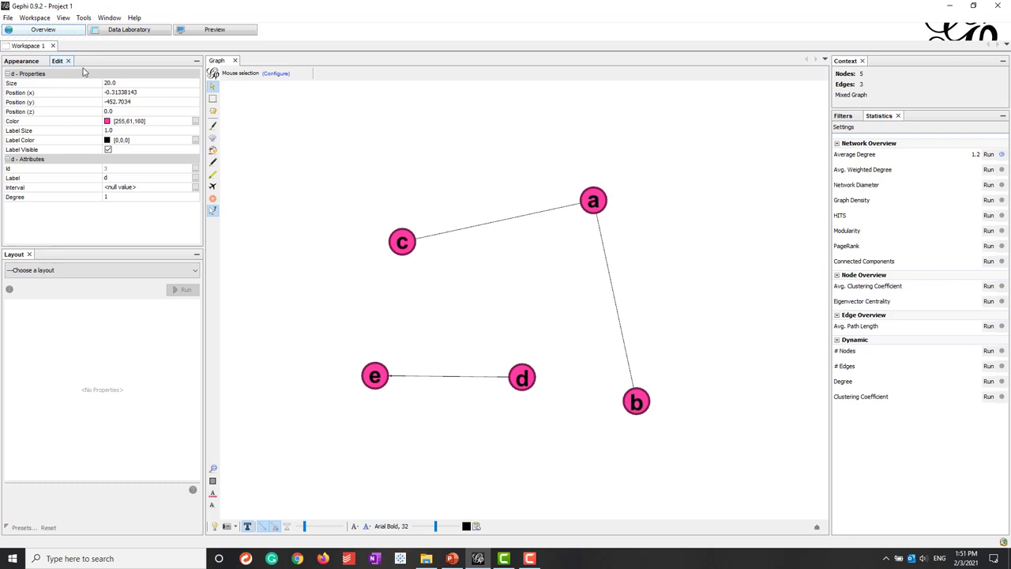
Check node a's degree in the Data Laboratory Nodes table, then return to Overview.
{"action": "left_click", "coordinate": [115, 32]}
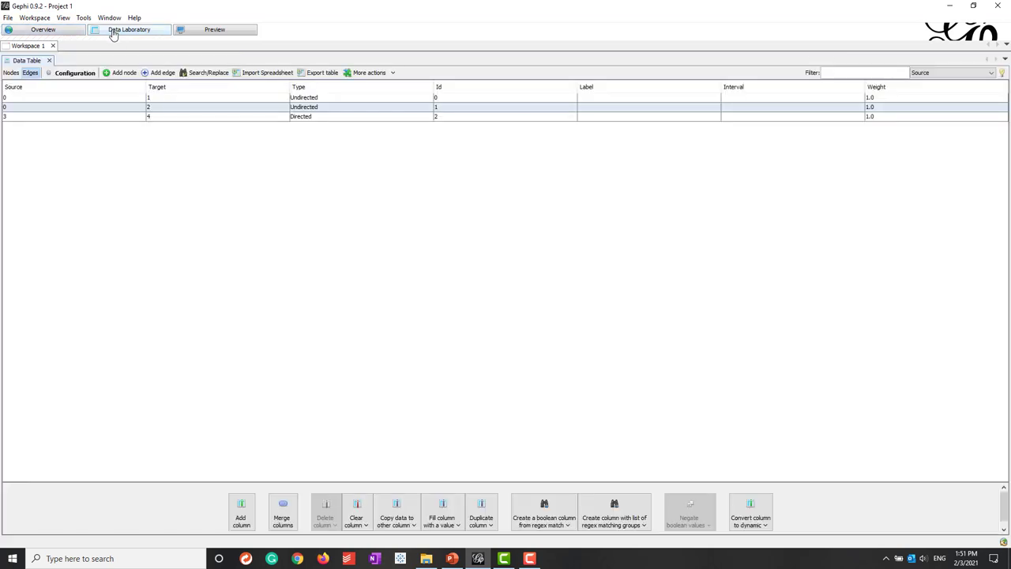
{"action": "left_click", "coordinate": [8, 73]}
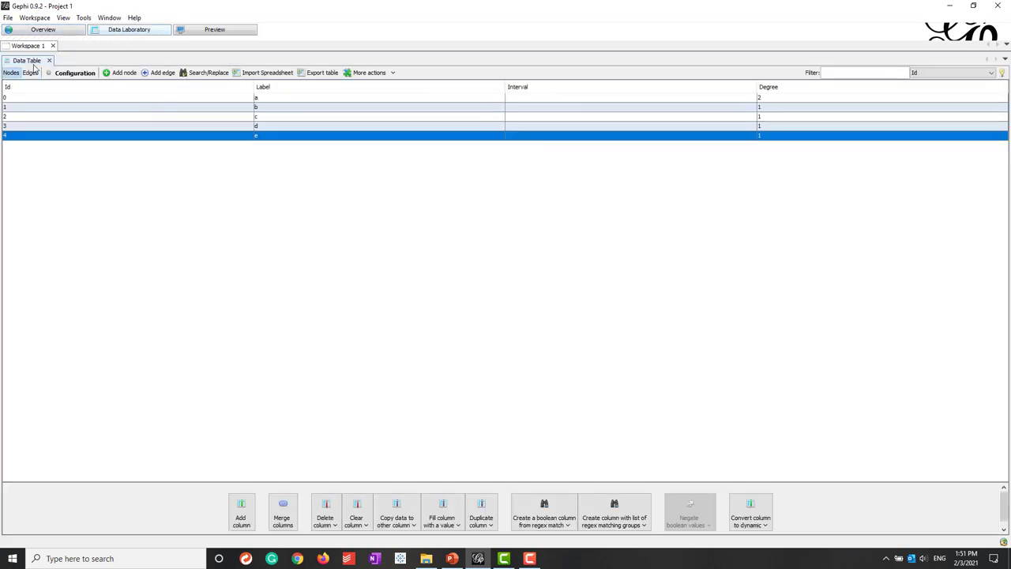
{"action": "left_click", "coordinate": [764, 98]}
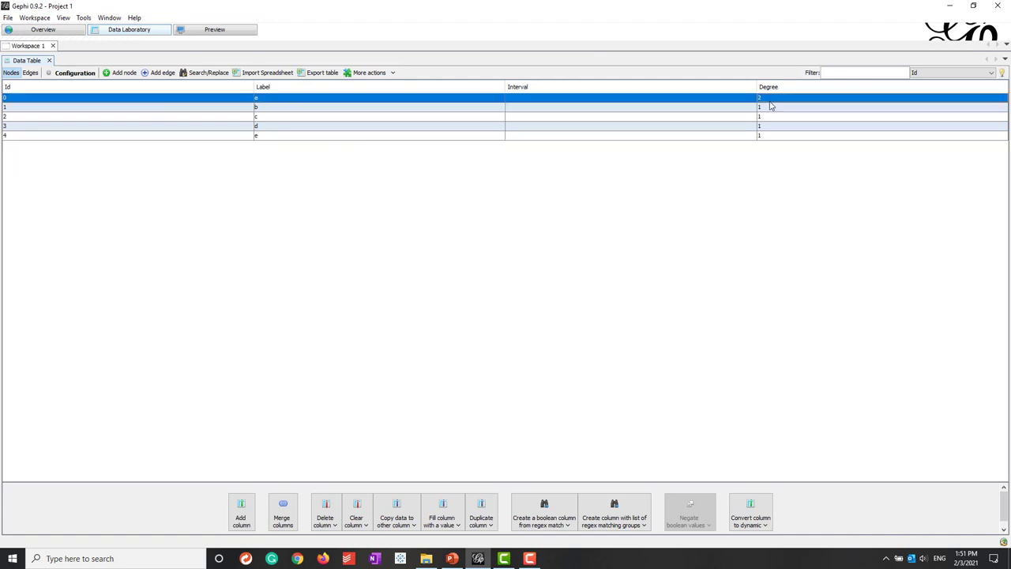
{"action": "left_click", "coordinate": [61, 32]}
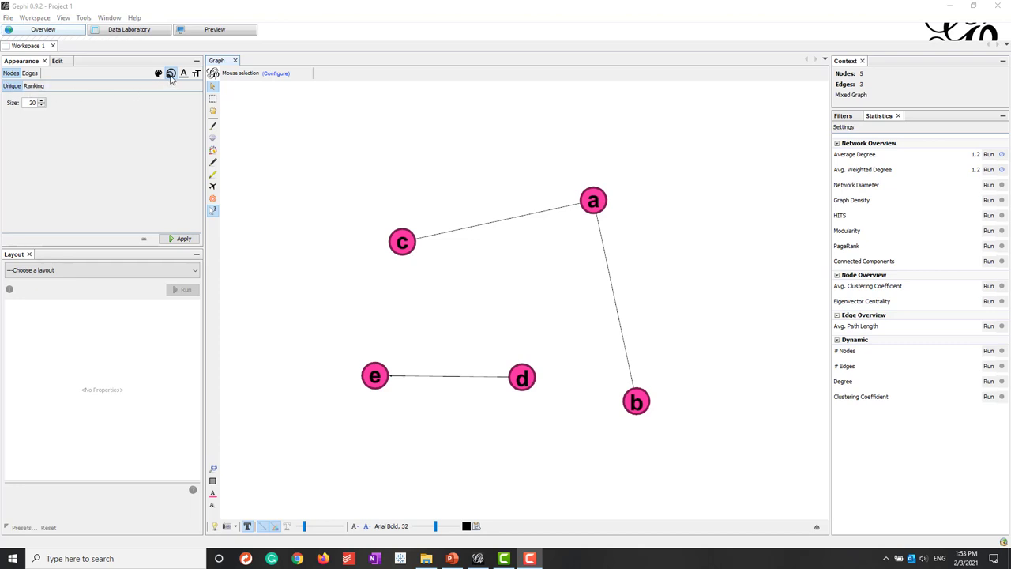
Rank node sizes by Degree with min size 5 and max size 10, and apply.
{"action": "left_click", "coordinate": [37, 86]}
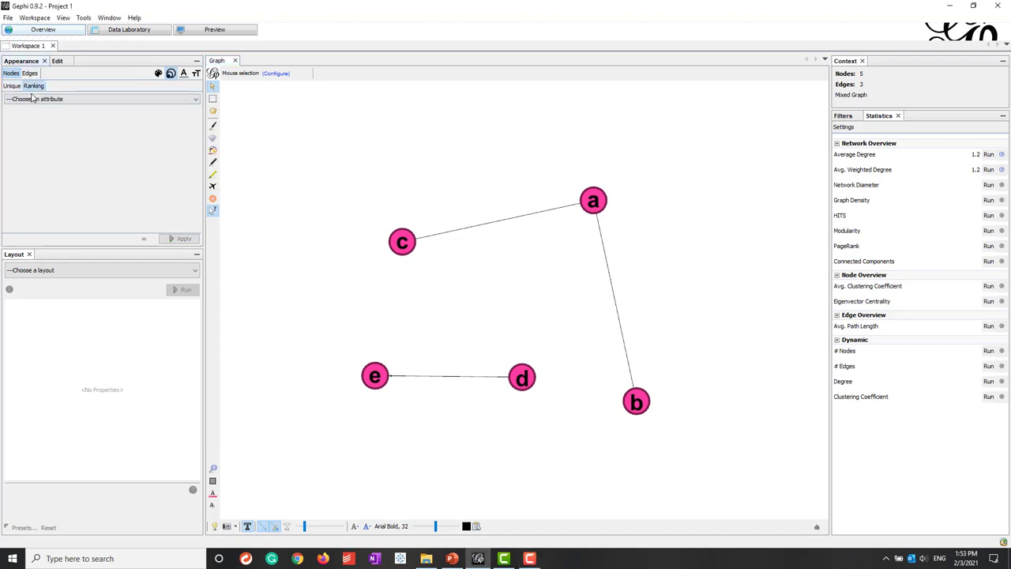
{"action": "left_click", "coordinate": [47, 100]}
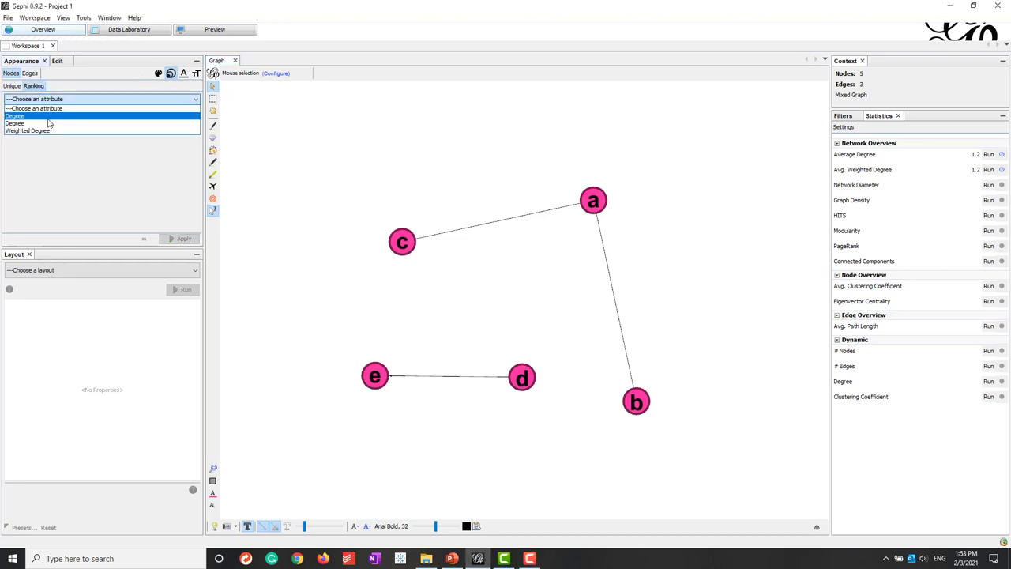
{"action": "left_click", "coordinate": [48, 119]}
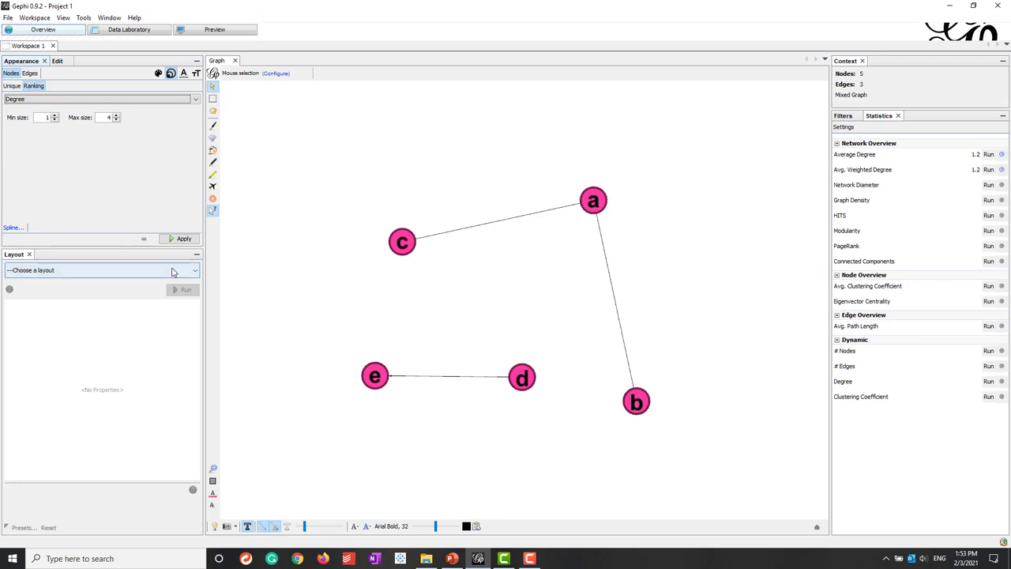
{"action": "left_click", "coordinate": [175, 241]}
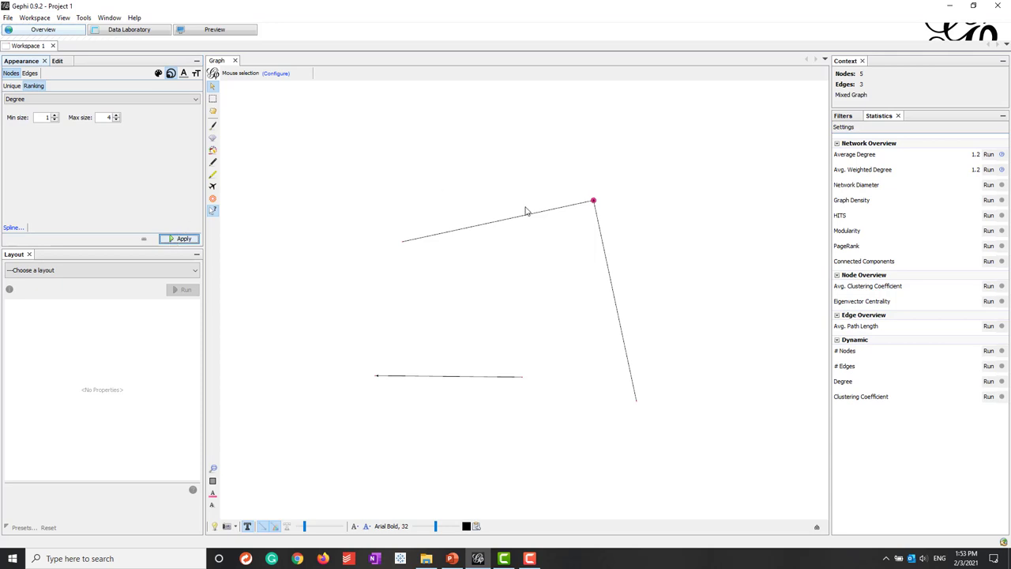
{"action": "double_click", "coordinate": [49, 116]}
{"action": "type", "text": "5"}
{"action": "double_click", "coordinate": [103, 118]}
{"action": "left_click", "coordinate": [173, 240]}
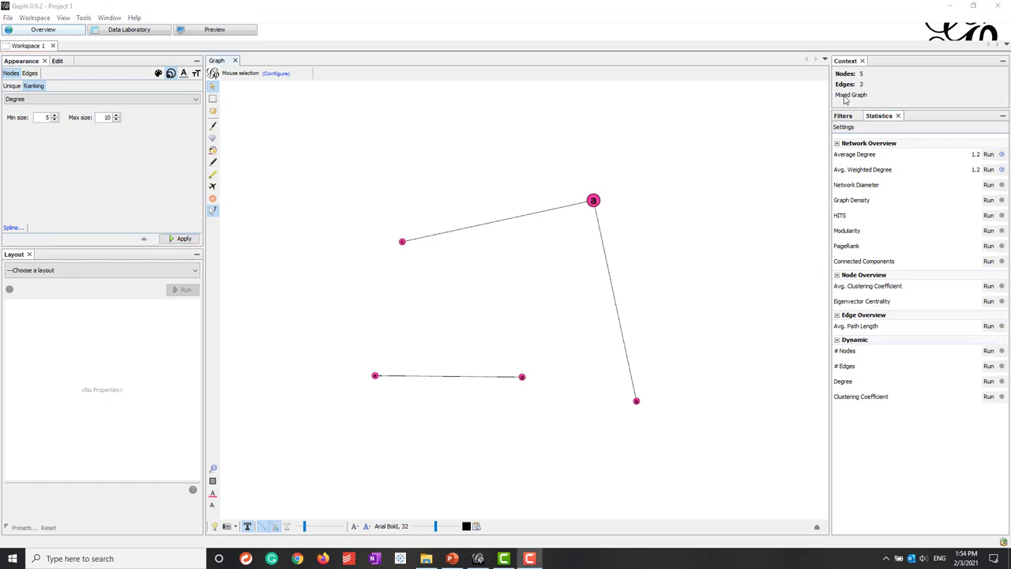
In Data Laboratory's edge table, delete both existing edges.
{"action": "left_click", "coordinate": [129, 30]}
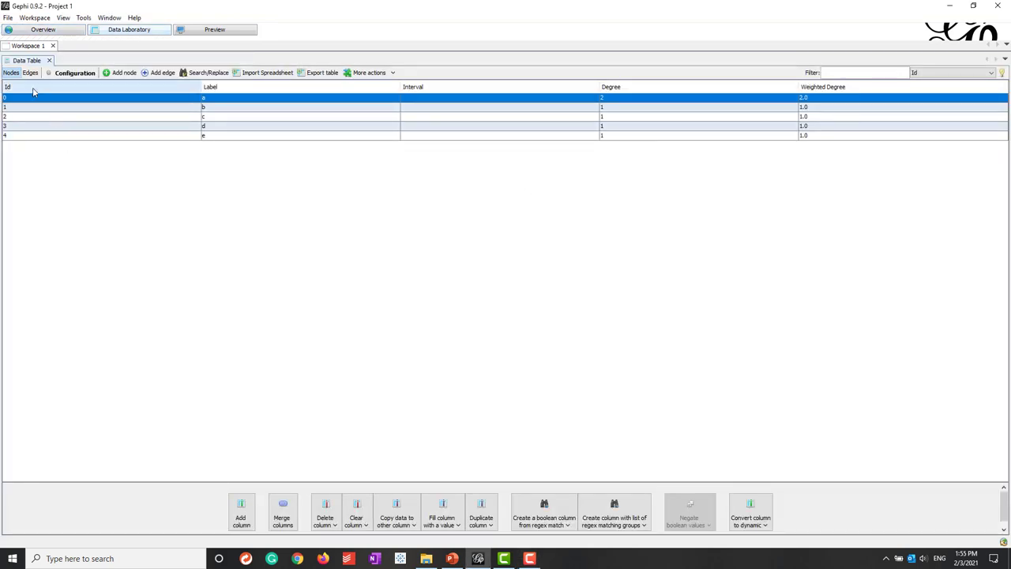
{"action": "left_click", "coordinate": [30, 73]}
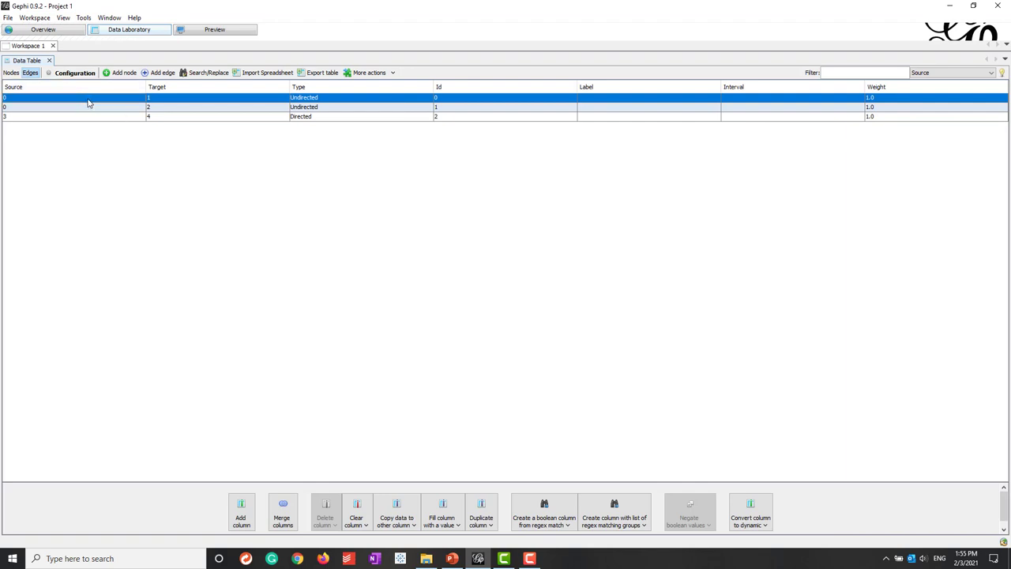
{"action": "right_click", "coordinate": [88, 103]}
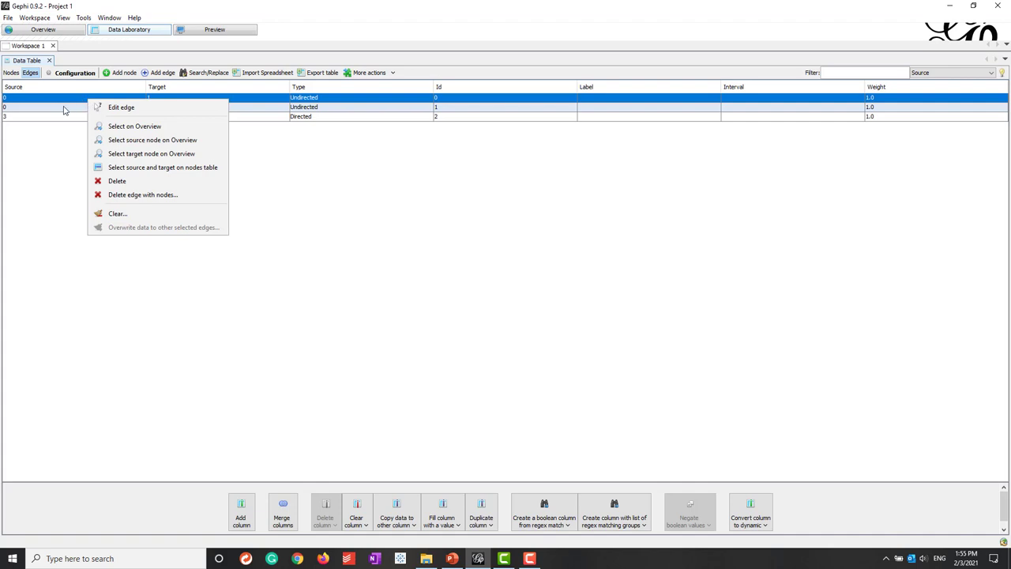
{"action": "left_click", "coordinate": [111, 188]}
{"action": "left_click", "coordinate": [483, 290]}
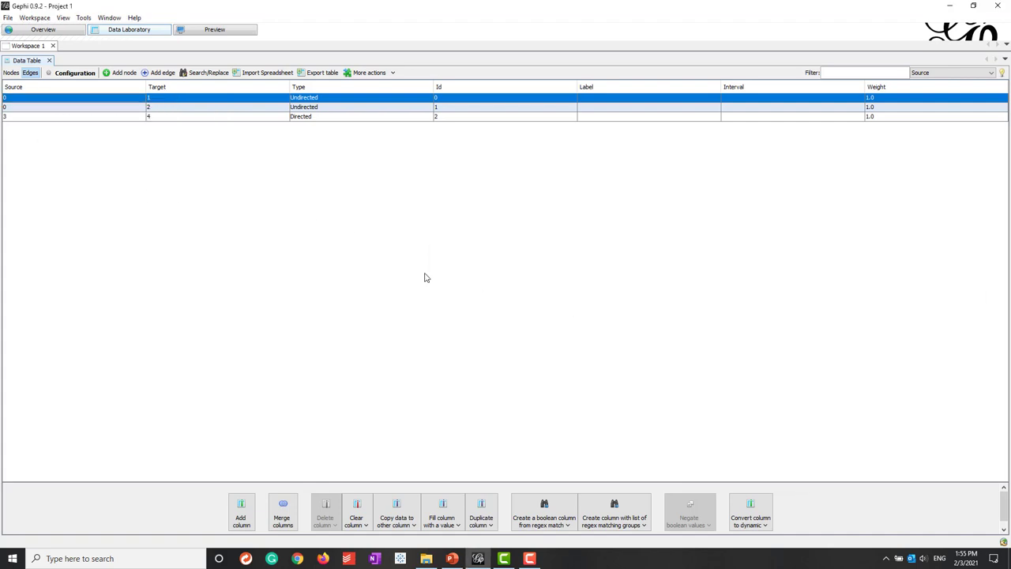
{"action": "left_click", "coordinate": [66, 101]}
{"action": "right_click", "coordinate": [67, 102]}
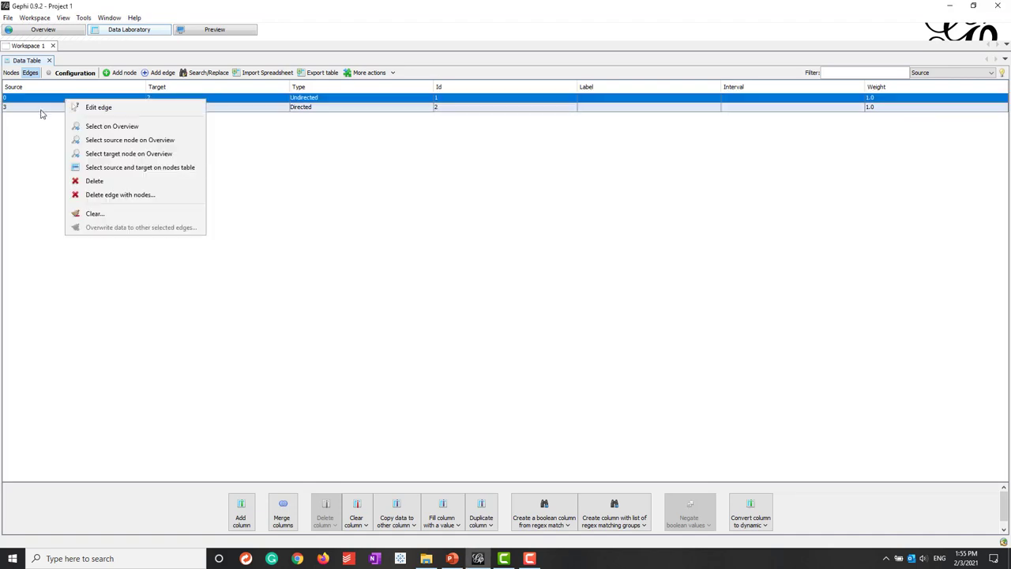
{"action": "left_click", "coordinate": [139, 181]}
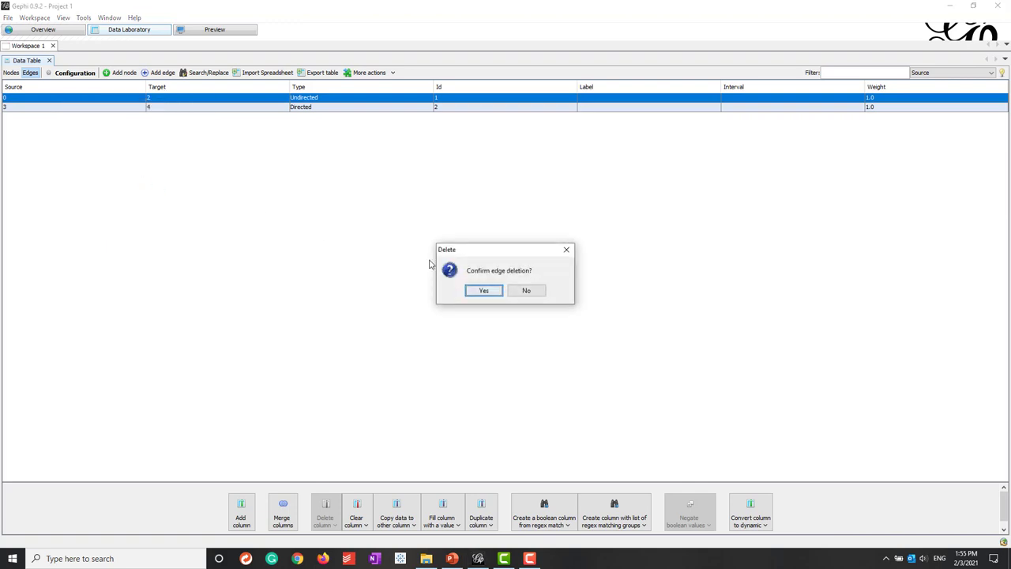
{"action": "left_click", "coordinate": [481, 290]}
Add a directed edge from source 0 - a to target 1 - b.
{"action": "left_click", "coordinate": [158, 72]}
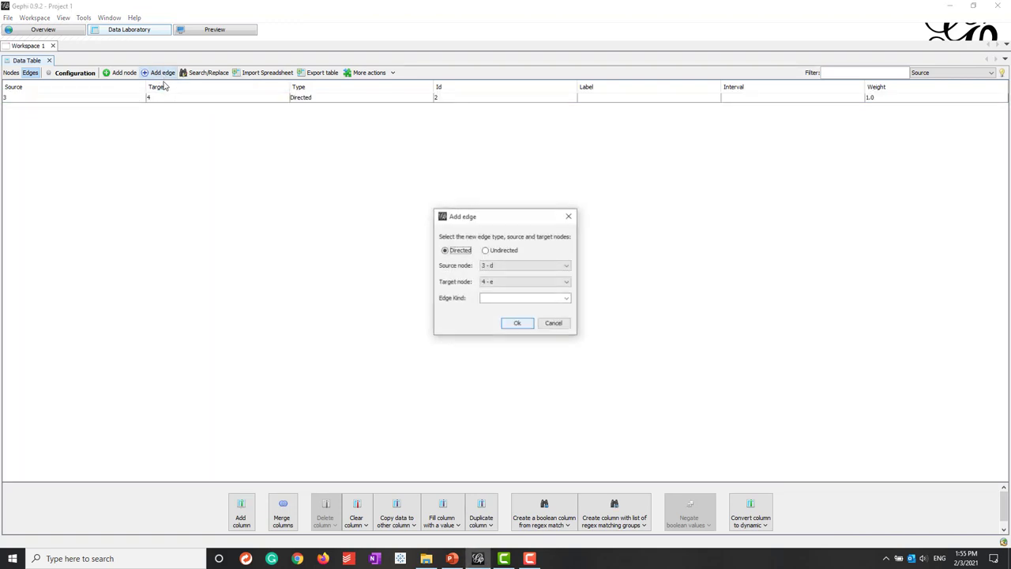
{"action": "left_click", "coordinate": [500, 271]}
{"action": "left_click", "coordinate": [500, 274]}
{"action": "left_click", "coordinate": [506, 284]}
{"action": "left_click", "coordinate": [503, 298]}
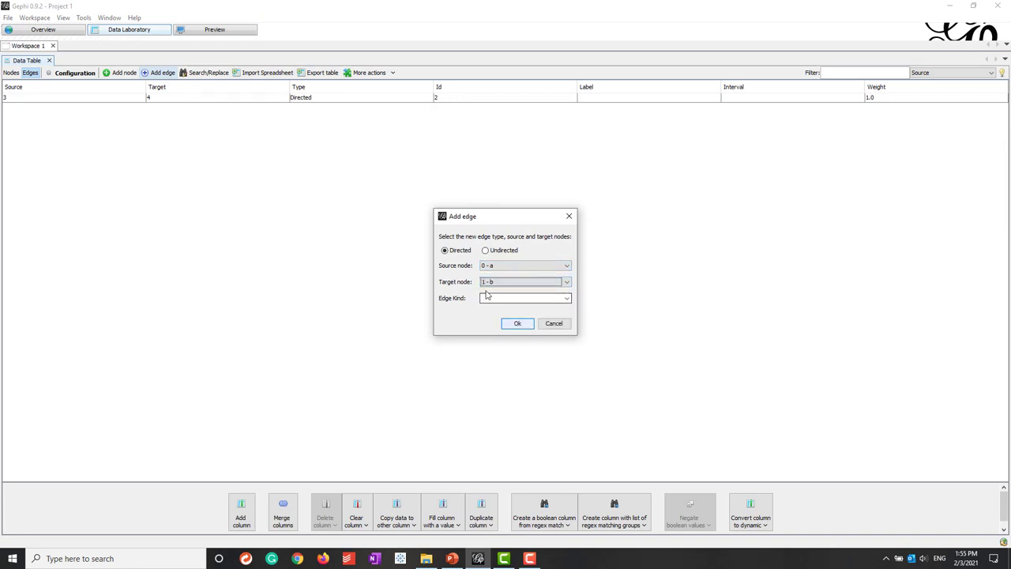
{"action": "left_click", "coordinate": [517, 323]}
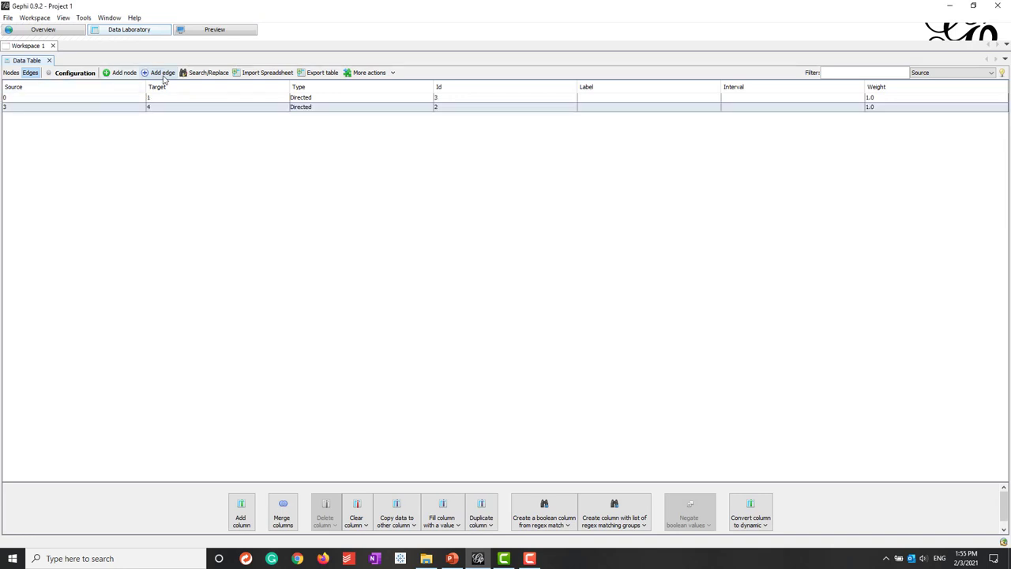
Add a directed edge from 0 - a to 2 - c and return to Overview.
{"action": "left_click", "coordinate": [158, 72]}
{"action": "left_click", "coordinate": [509, 266]}
{"action": "left_click", "coordinate": [505, 274]}
{"action": "left_click", "coordinate": [506, 282]}
{"action": "left_click", "coordinate": [496, 307]}
{"action": "left_click", "coordinate": [515, 323]}
{"action": "left_click", "coordinate": [32, 30]}
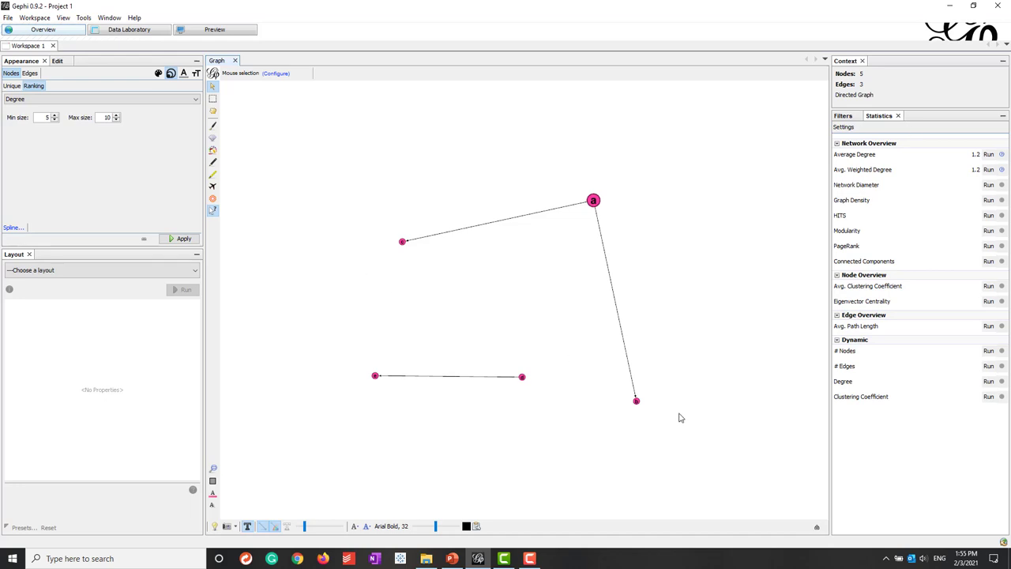
Run Average Degree, which reports 0.6, and close the report.
{"action": "left_click", "coordinate": [988, 155]}
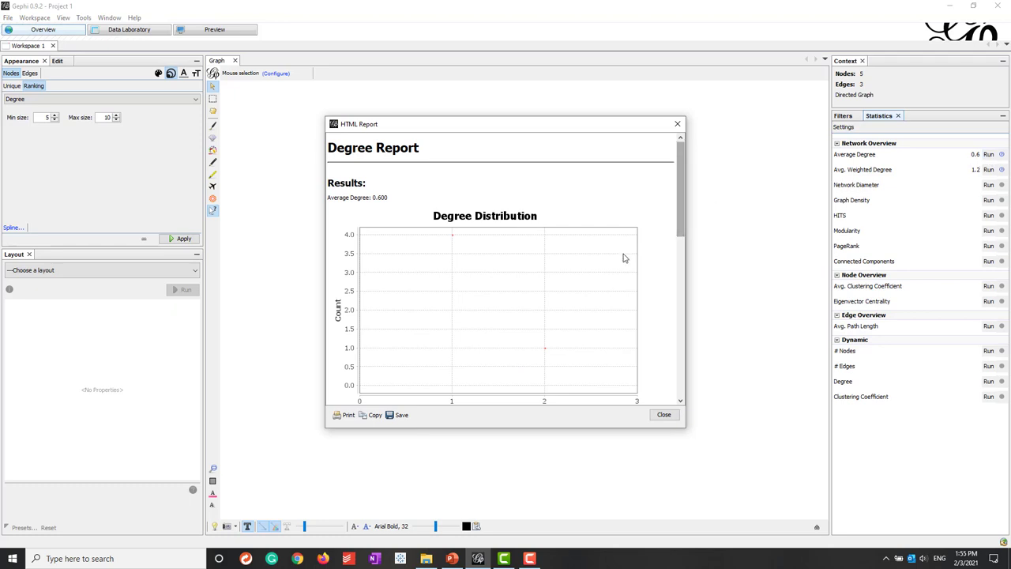
{"action": "left_click_drag", "start_coordinate": [684, 226], "coordinate": [678, 390]}
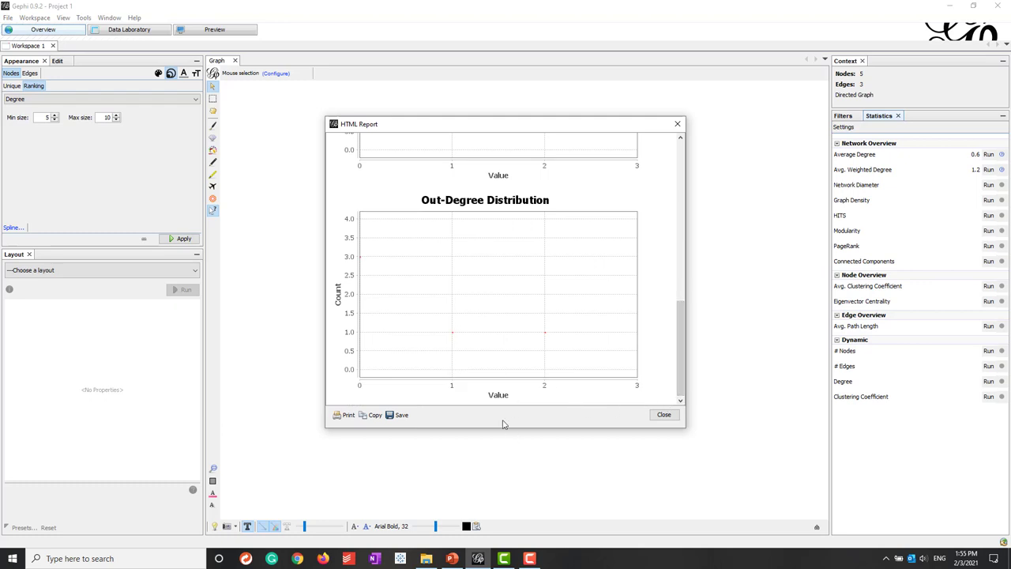
{"action": "left_click", "coordinate": [677, 124]}
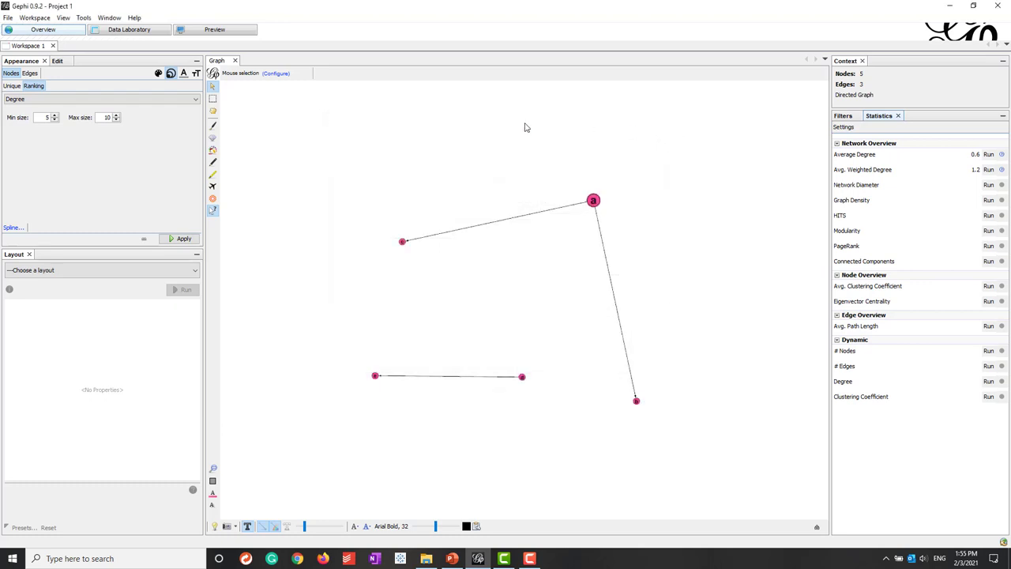
Size nodes by In-Degree, then by Out-Degree, and bring up the edge table.
{"action": "left_click", "coordinate": [29, 101]}
{"action": "left_click", "coordinate": [25, 117]}
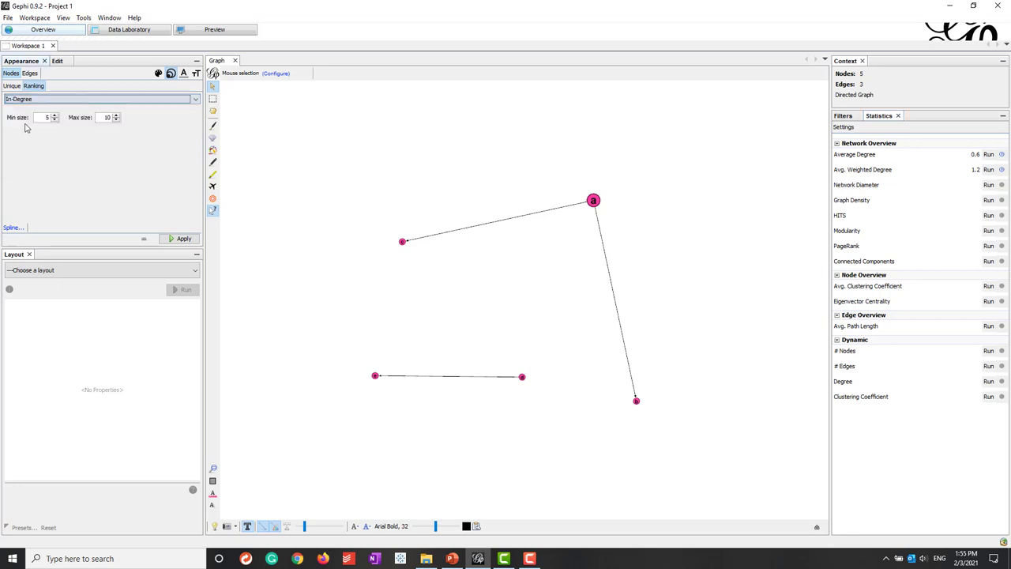
{"action": "left_click", "coordinate": [180, 238]}
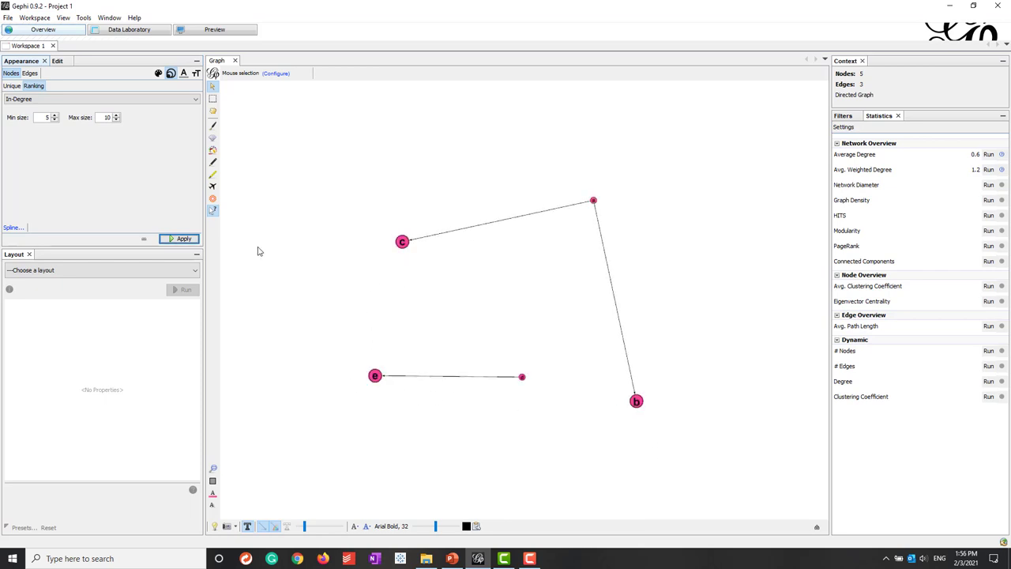
{"action": "left_click", "coordinate": [26, 99]}
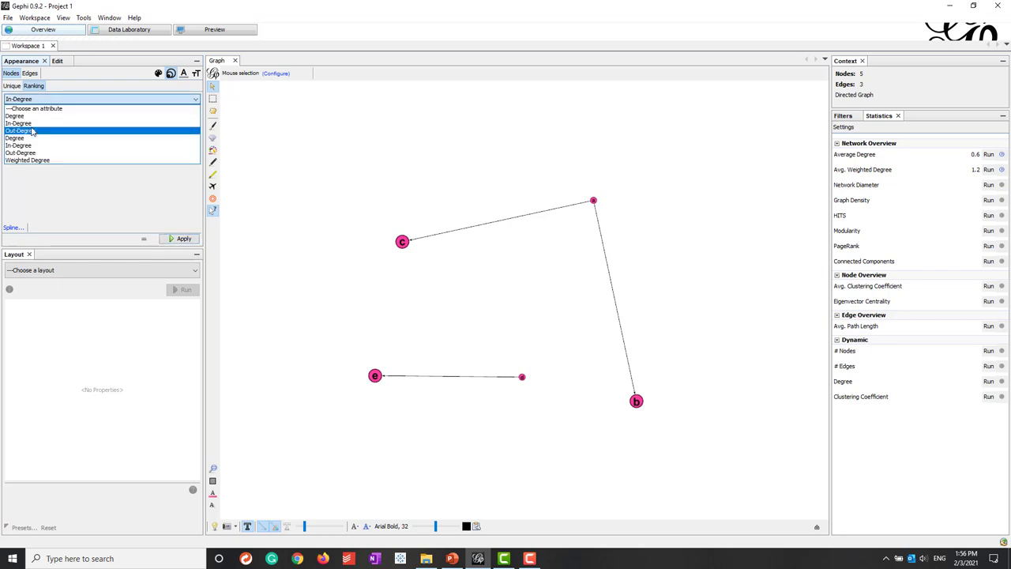
{"action": "left_click", "coordinate": [32, 132]}
{"action": "left_click", "coordinate": [180, 238]}
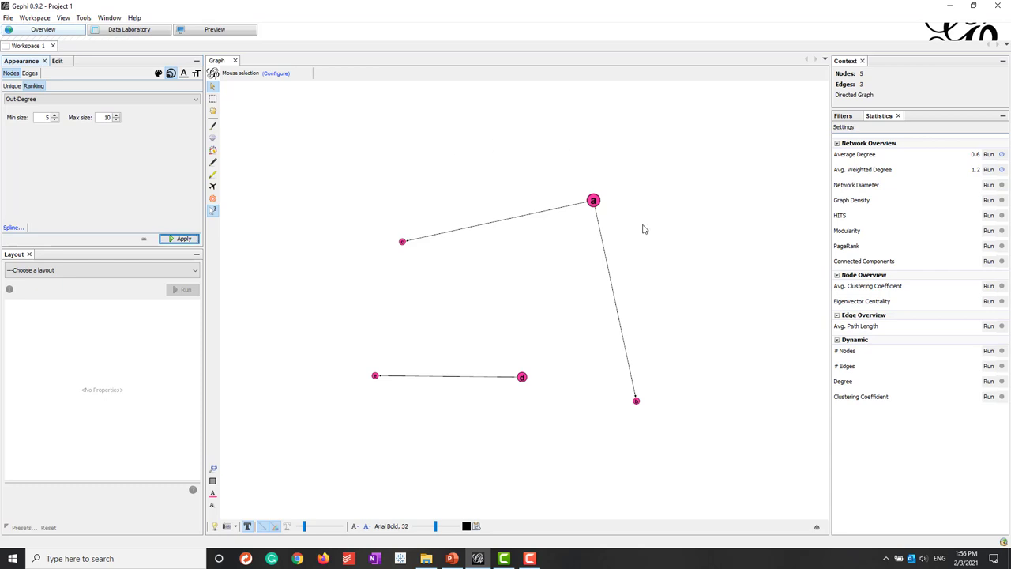
{"action": "left_click", "coordinate": [110, 31]}
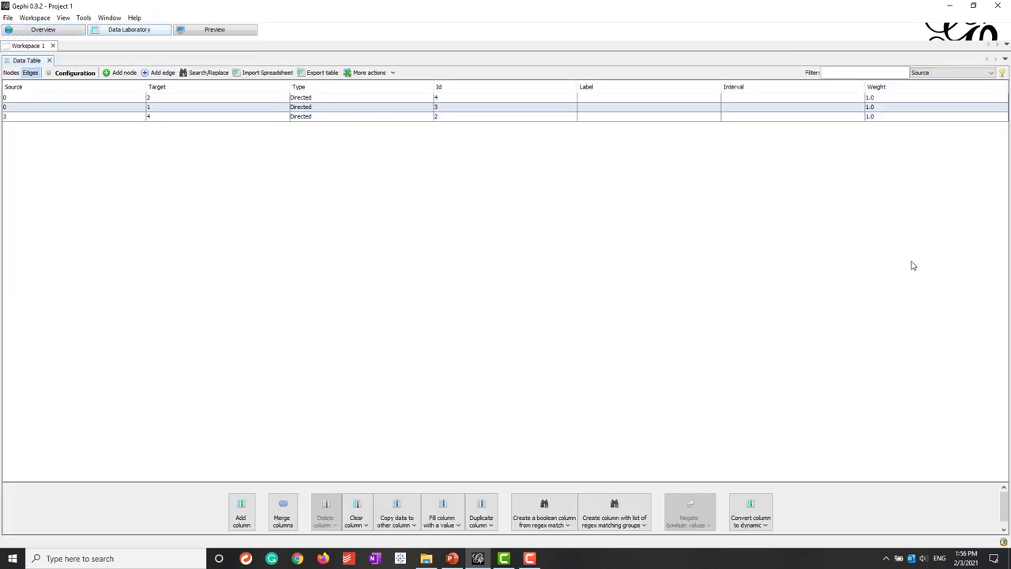
Delete the three directed edges 0→2, 0→1 and 3→4.
{"action": "left_click", "coordinate": [71, 97]}
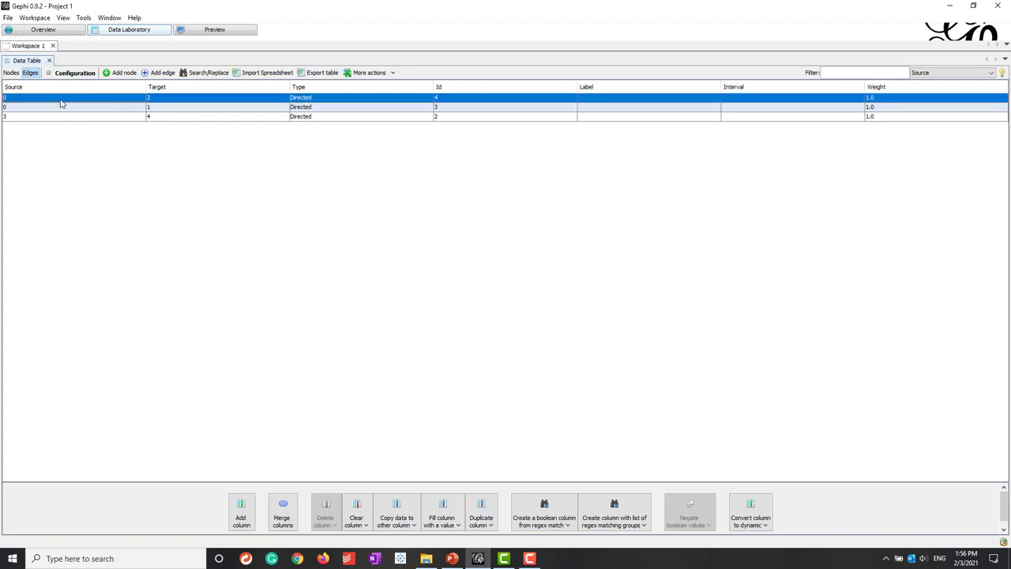
{"action": "right_click", "coordinate": [61, 102]}
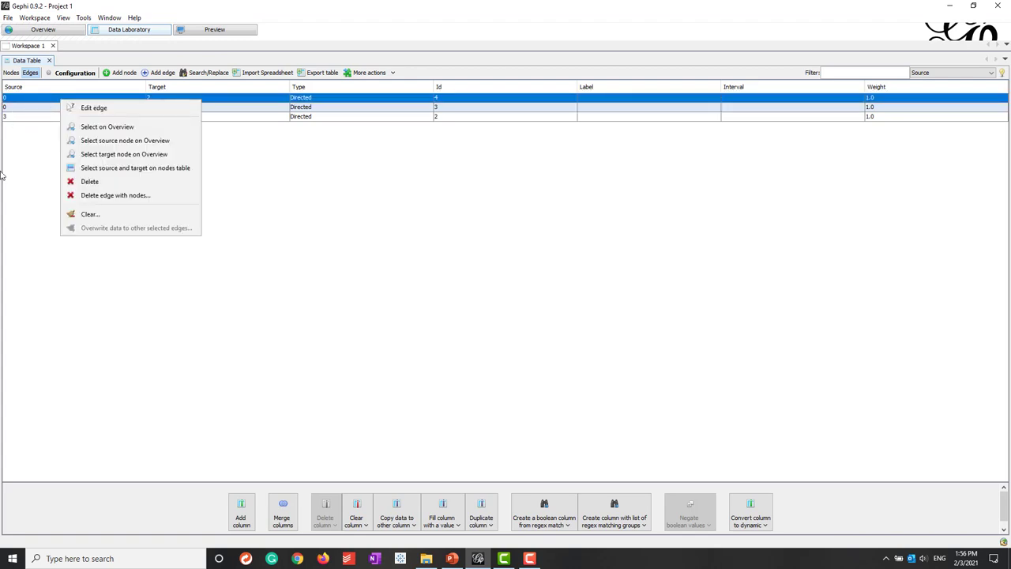
{"action": "left_click", "coordinate": [92, 182]}
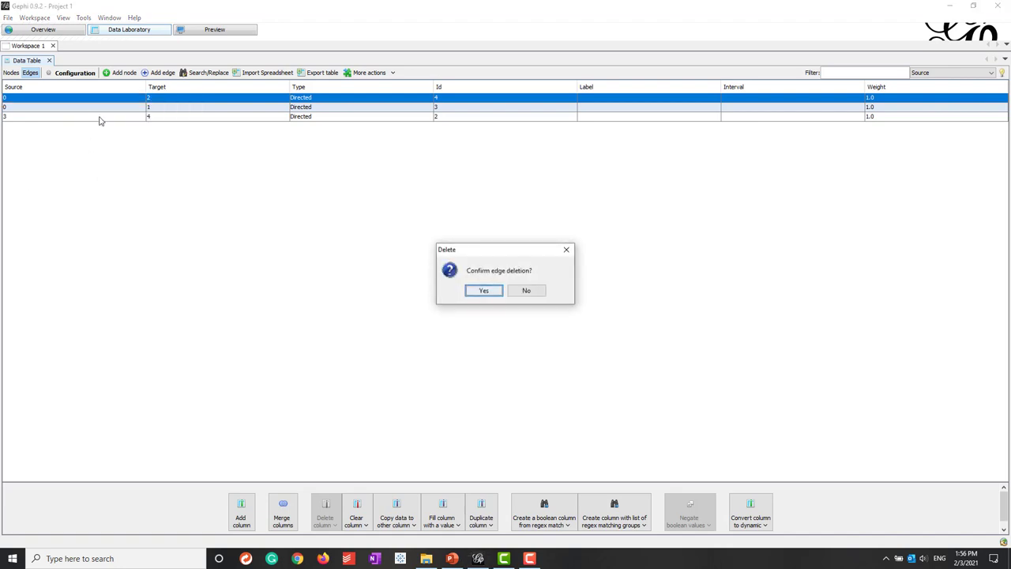
{"action": "left_click", "coordinate": [479, 292]}
{"action": "left_click", "coordinate": [122, 99]}
{"action": "right_click", "coordinate": [121, 99]}
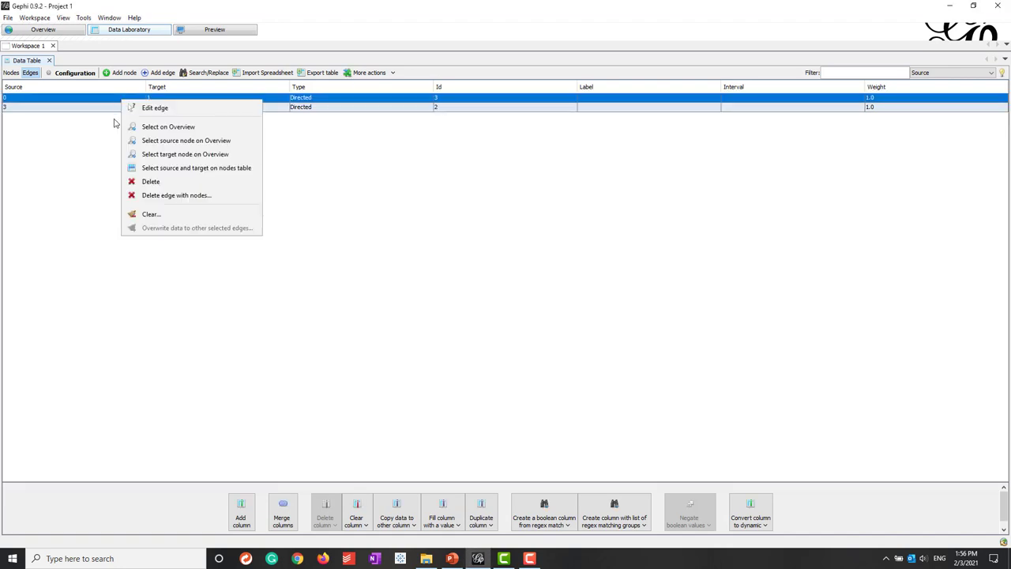
{"action": "left_click", "coordinate": [133, 182]}
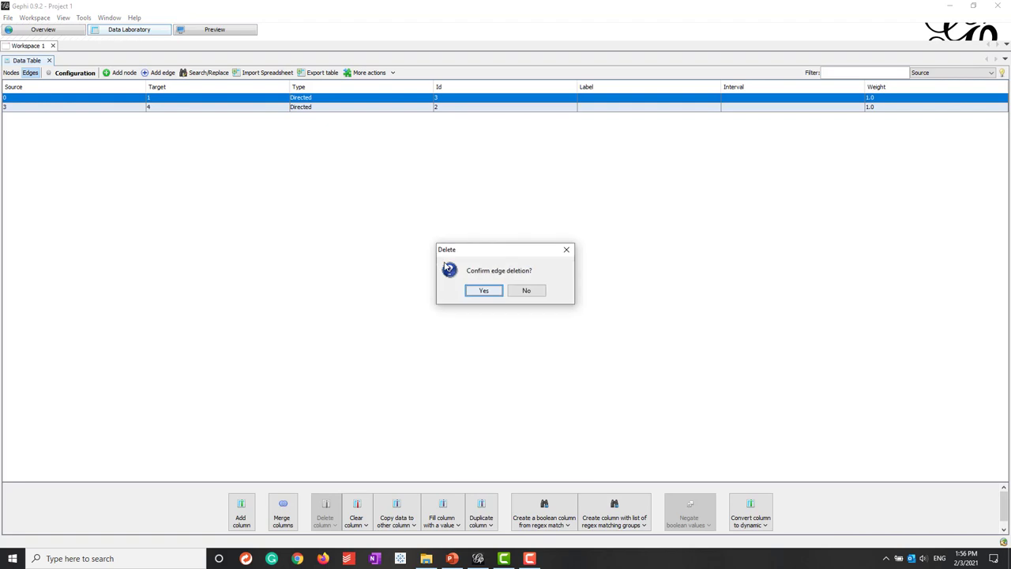
{"action": "left_click", "coordinate": [484, 292]}
{"action": "left_click", "coordinate": [126, 100]}
{"action": "right_click", "coordinate": [127, 99]}
{"action": "left_click", "coordinate": [166, 183]}
{"action": "left_click", "coordinate": [486, 291]}
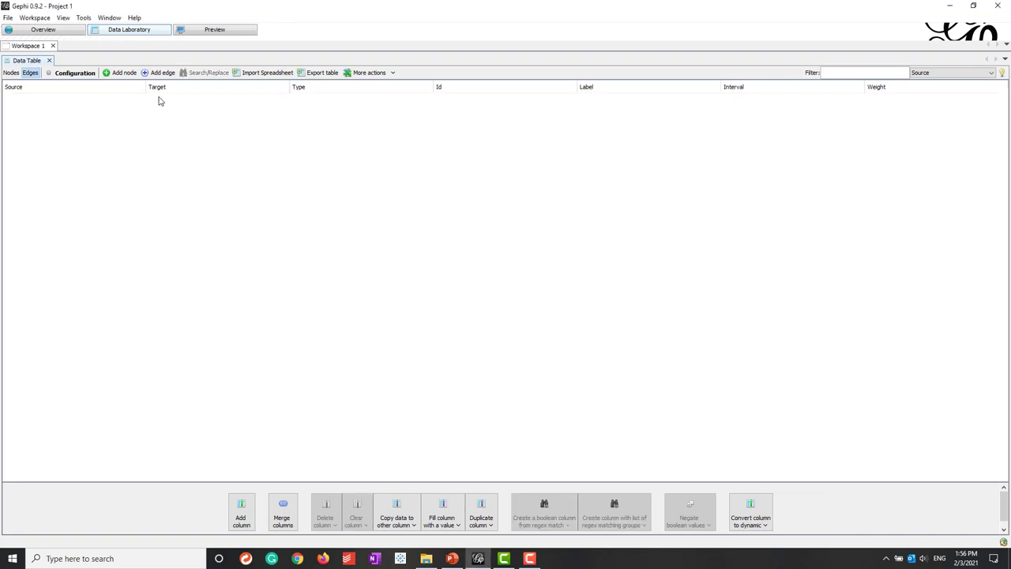
Add undirected edges a–b and a–c.
{"action": "left_click", "coordinate": [169, 73]}
{"action": "left_click", "coordinate": [503, 250]}
{"action": "left_click", "coordinate": [517, 282]}
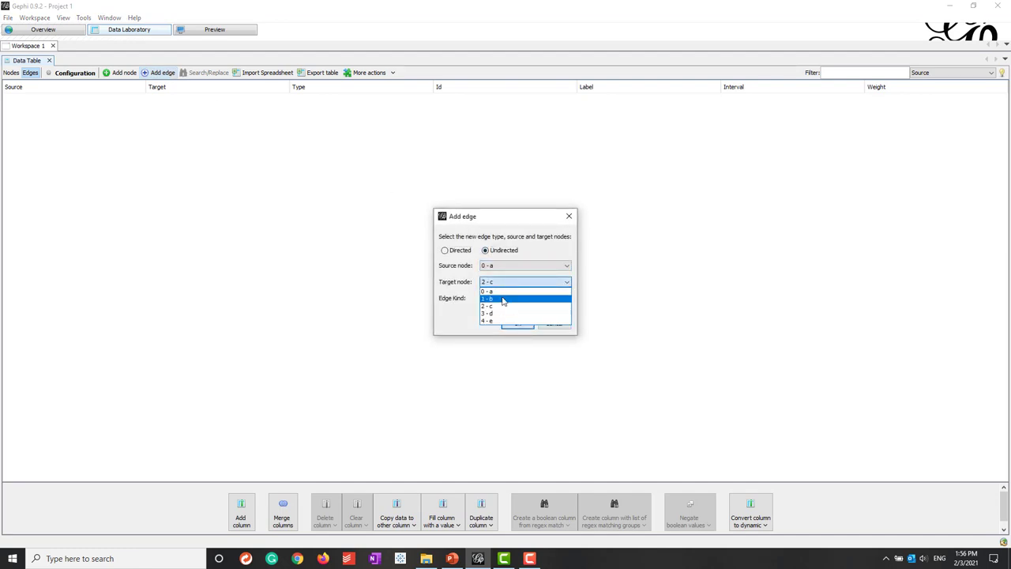
{"action": "left_click", "coordinate": [503, 299]}
{"action": "left_click", "coordinate": [518, 323]}
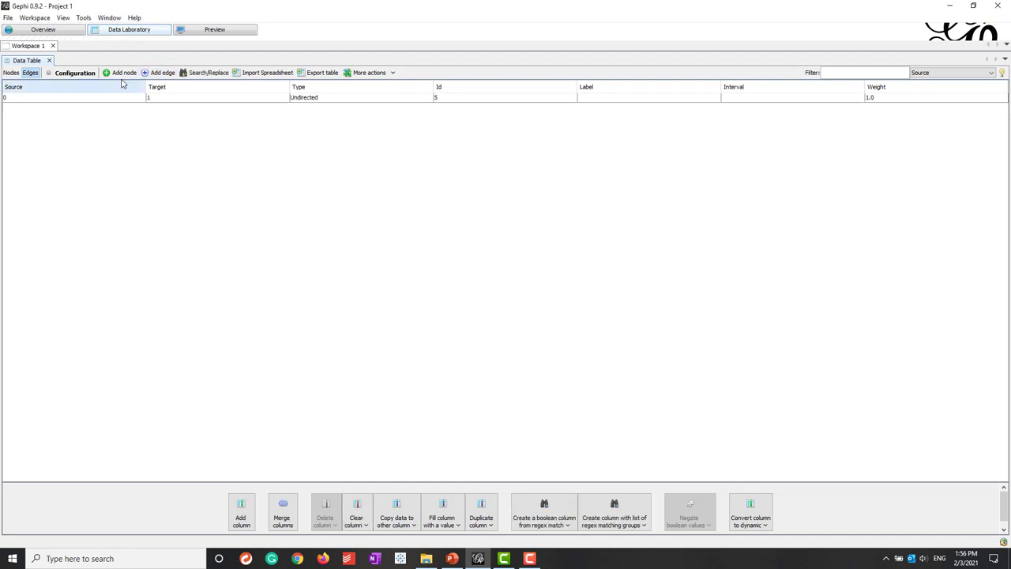
{"action": "left_click", "coordinate": [159, 74]}
{"action": "left_click", "coordinate": [494, 282]}
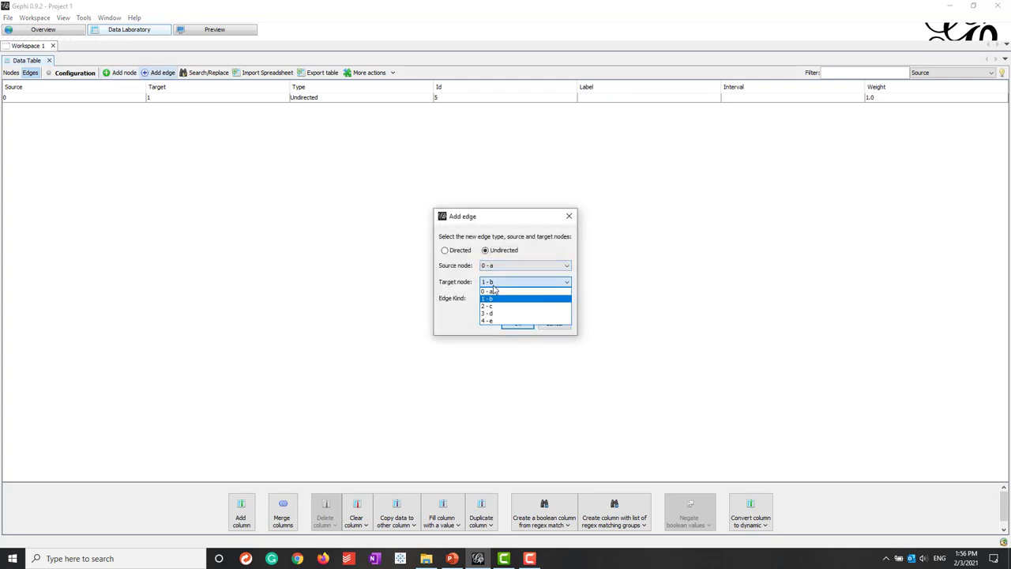
{"action": "left_click", "coordinate": [503, 307]}
{"action": "left_click", "coordinate": [519, 323]}
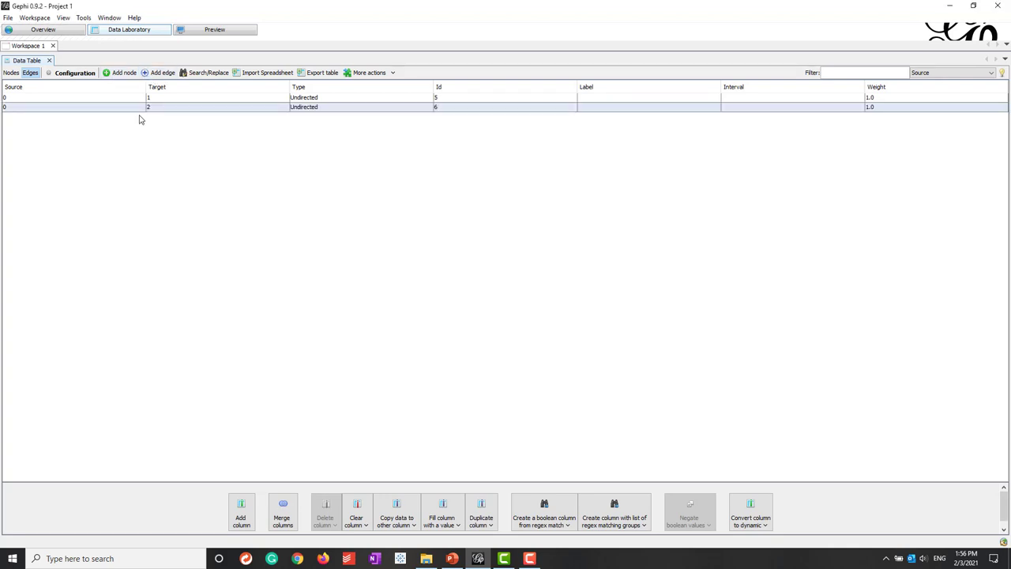
Add an undirected edge from d to e and return to the graph view.
{"action": "left_click", "coordinate": [159, 73]}
{"action": "left_click", "coordinate": [519, 267]}
{"action": "left_click", "coordinate": [497, 297]}
{"action": "left_click", "coordinate": [500, 282]}
{"action": "left_click", "coordinate": [501, 313]}
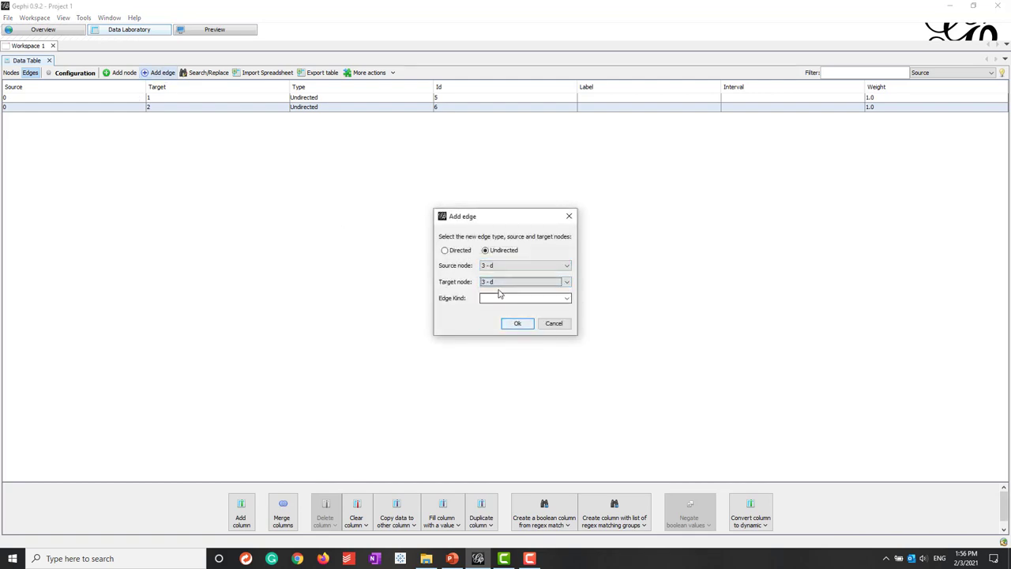
{"action": "left_click", "coordinate": [499, 283]}
{"action": "left_click", "coordinate": [503, 322]}
{"action": "left_click", "coordinate": [518, 324]}
{"action": "left_click", "coordinate": [44, 31]}
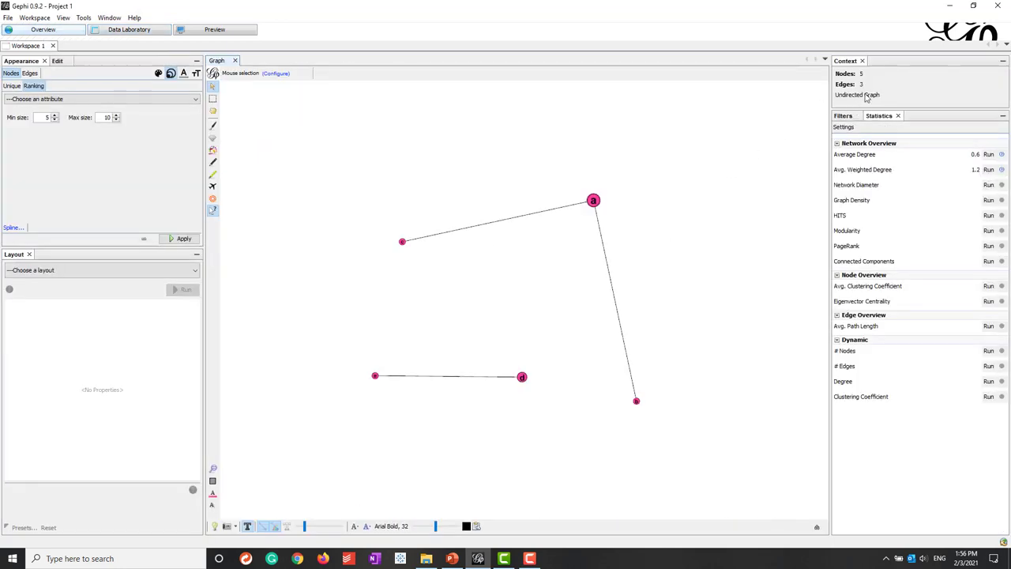
Recompute Average Degree (1.2) and rank node sizes by Degree, ranging 5 to 10.
{"action": "left_click", "coordinate": [989, 154]}
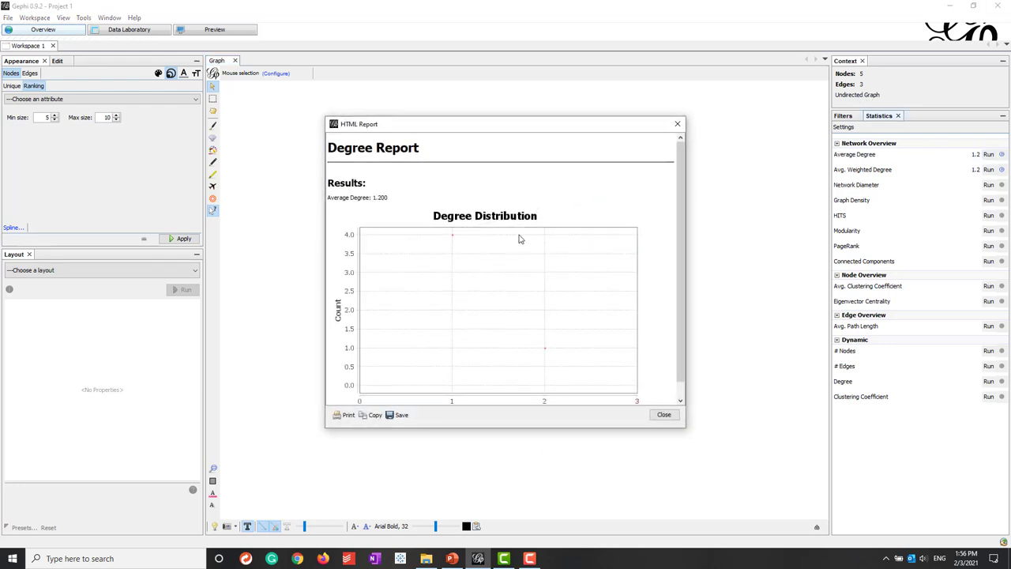
{"action": "scroll", "coordinate": [586, 335], "scroll_direction": "down", "scroll_amount": 1}
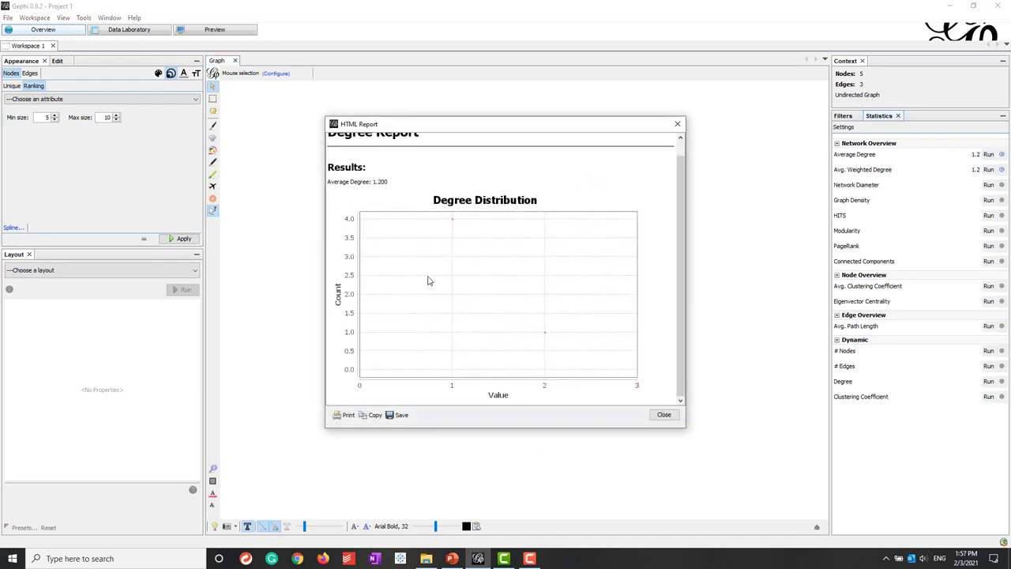
{"action": "left_click", "coordinate": [664, 414]}
{"action": "left_click", "coordinate": [76, 100]}
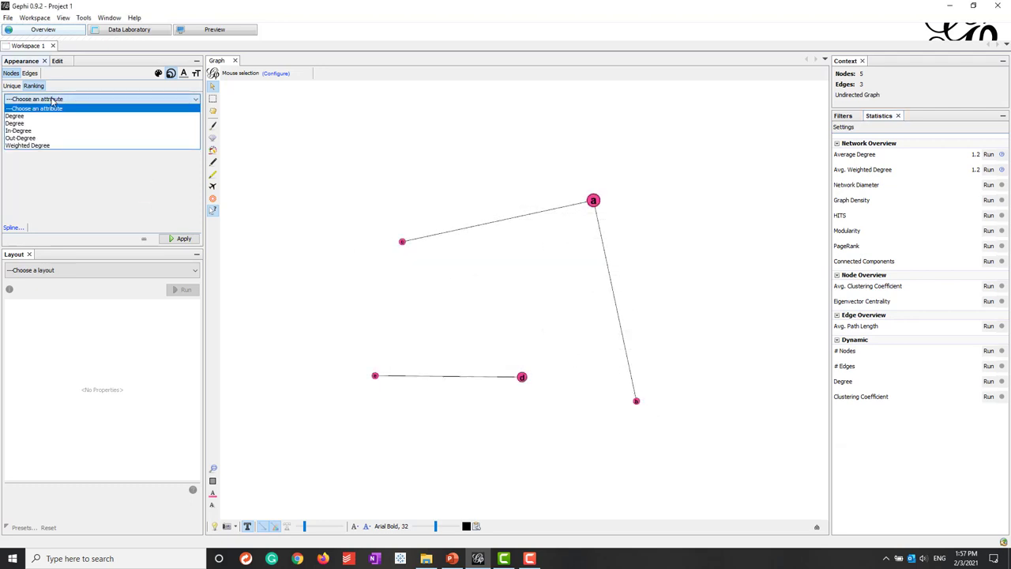
{"action": "left_click", "coordinate": [39, 123]}
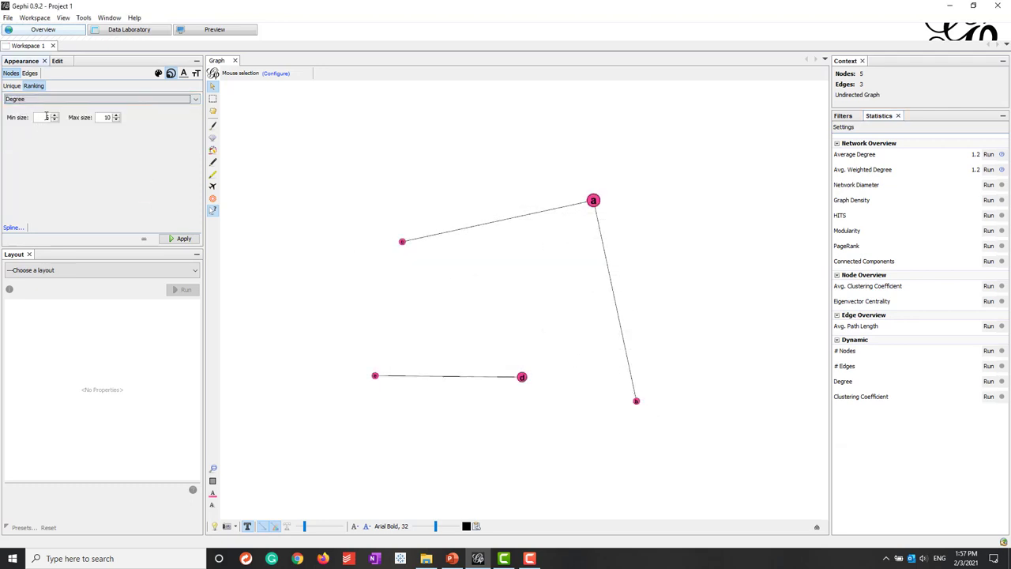
{"action": "left_click", "coordinate": [181, 239]}
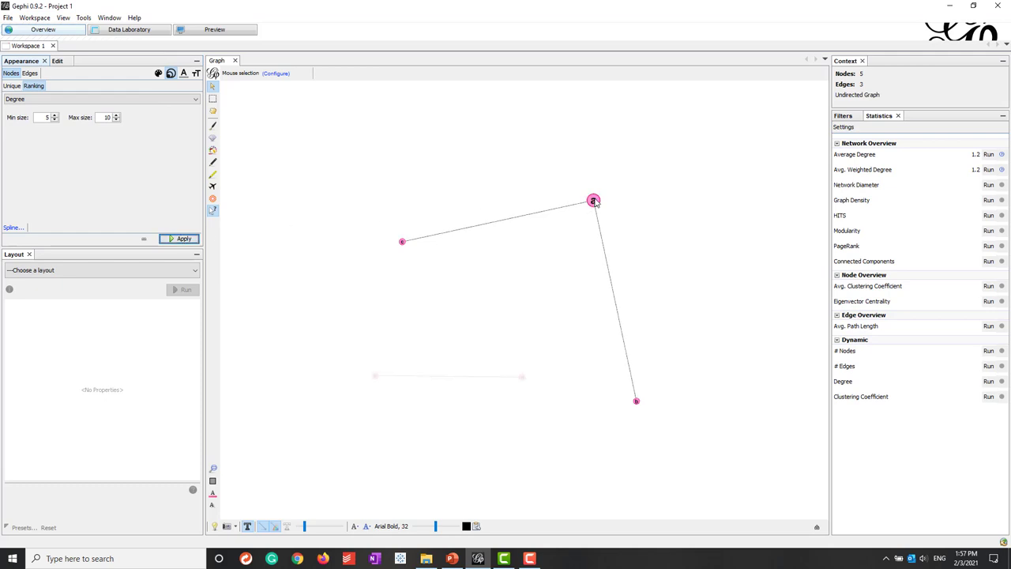